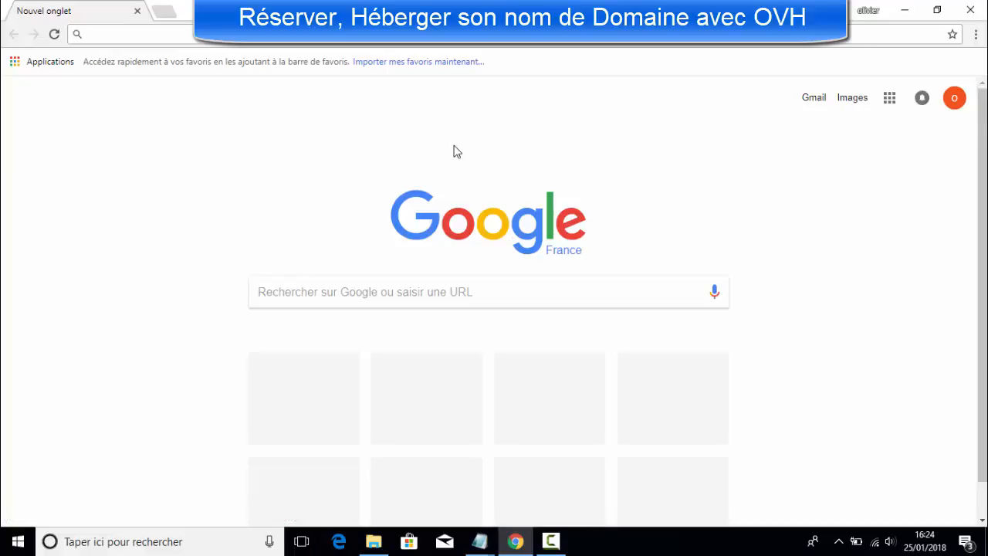
Open a private browsing window, search for "ovh" and go to the OVH website.
left_click(976, 37)
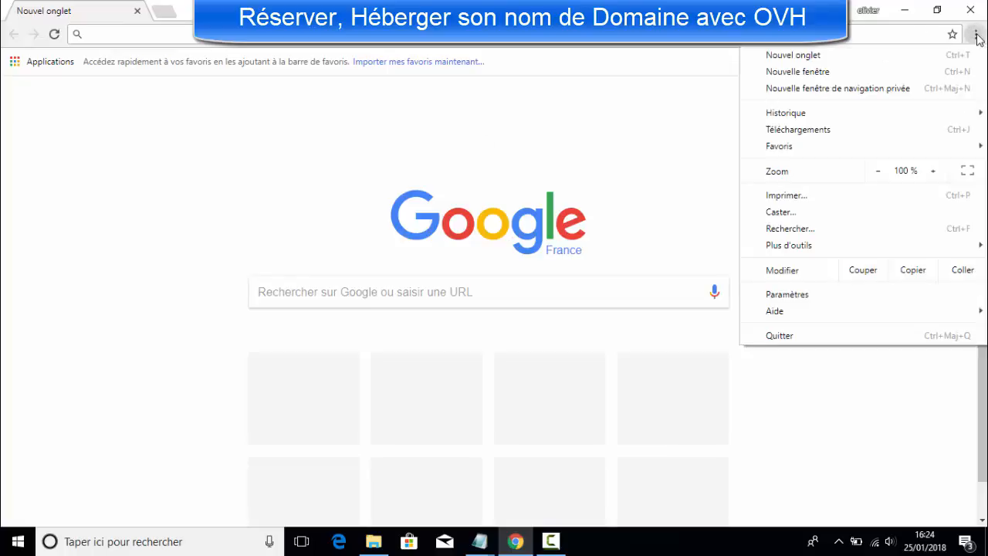
left_click(885, 93)
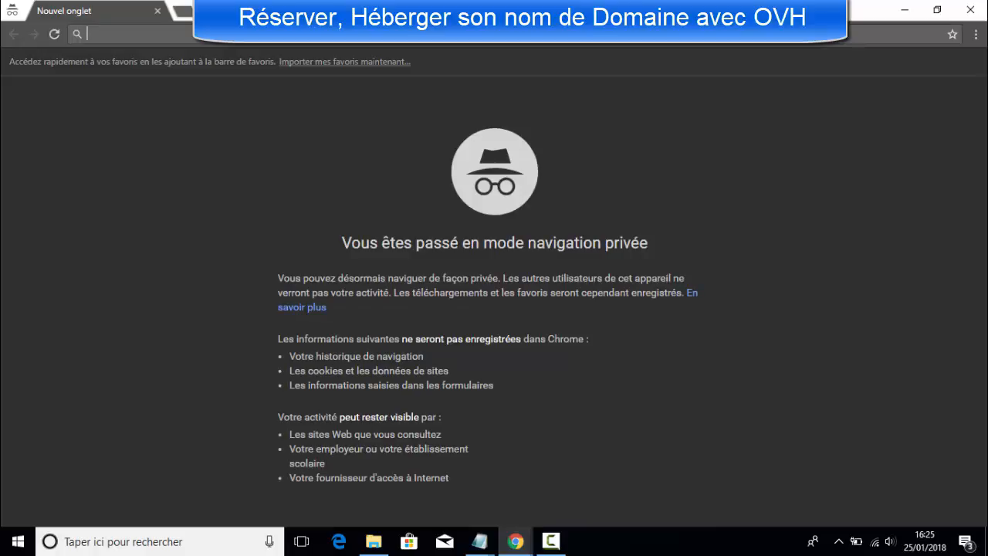
type("ovh")
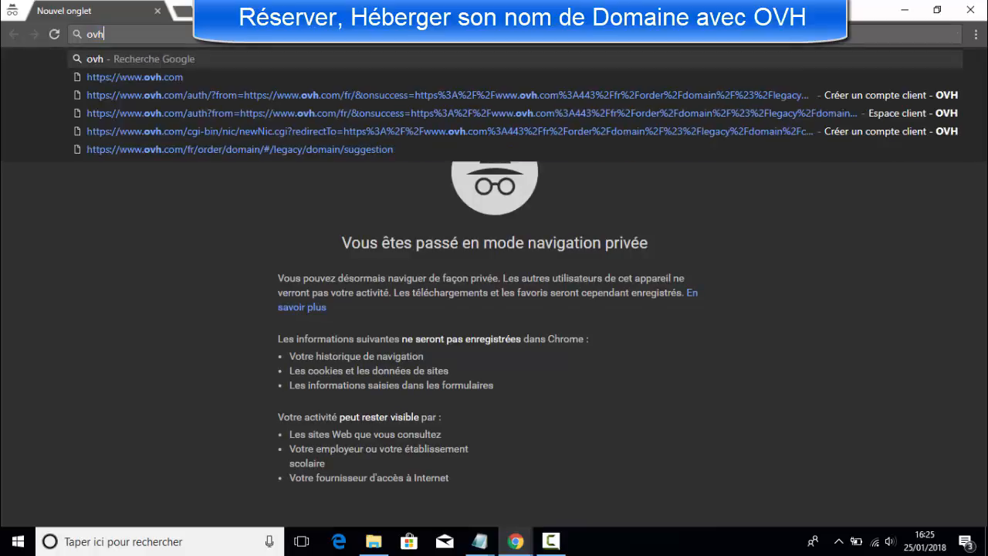
key("Return")
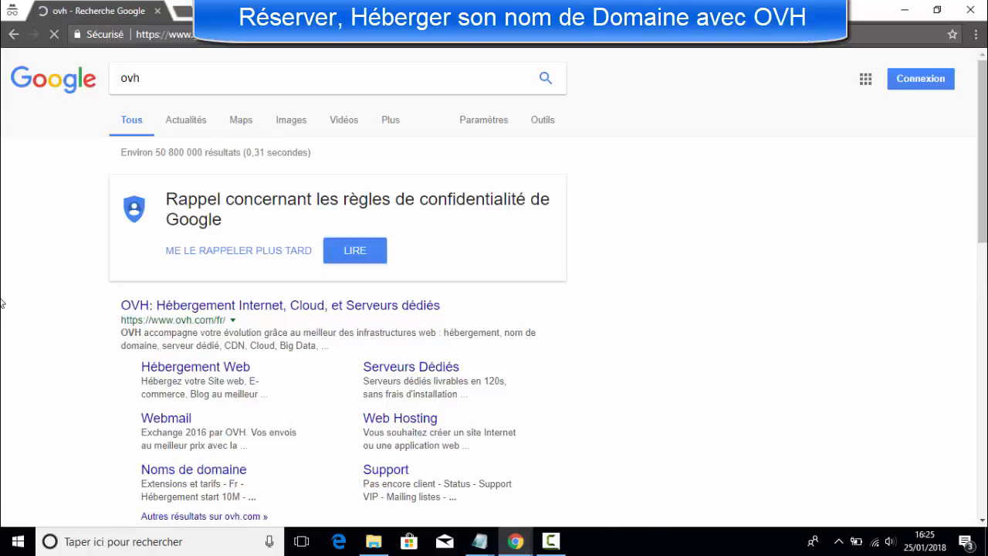
left_click(244, 311)
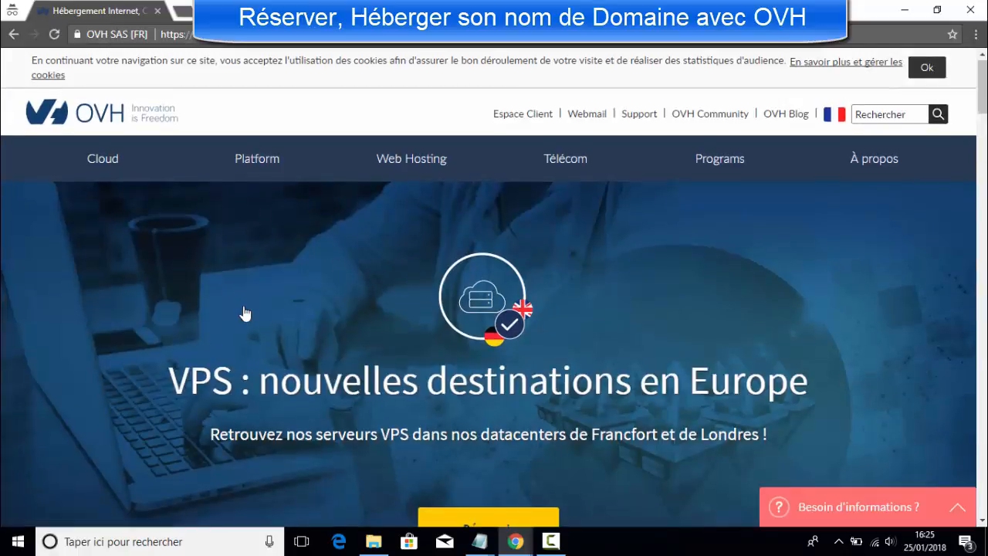
Look up the domain objectifbillionaire.fr in the OVH domain order form and continue with its reservation.
scroll(245, 313, "down", 3)
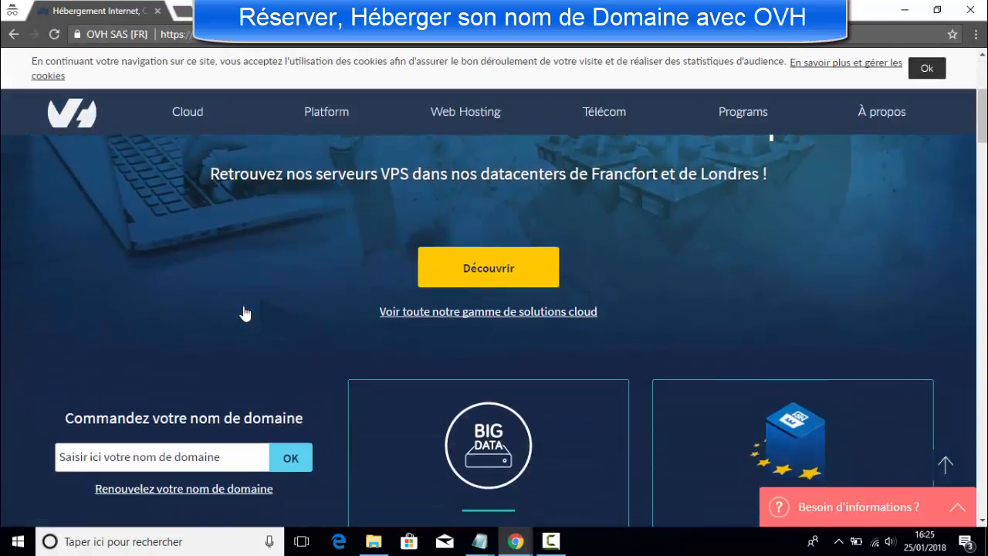
scroll(245, 313, "down", 2)
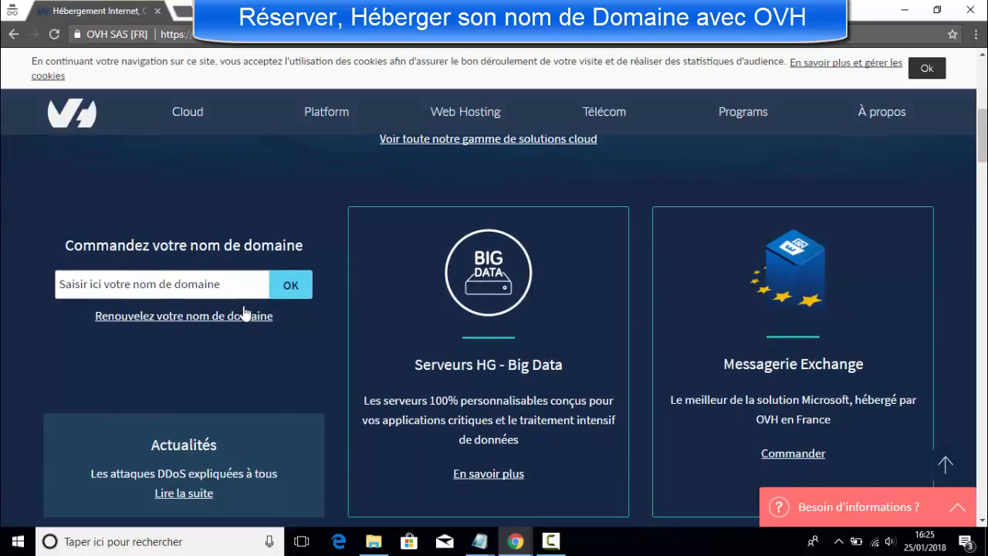
left_click(206, 282)
type("object")
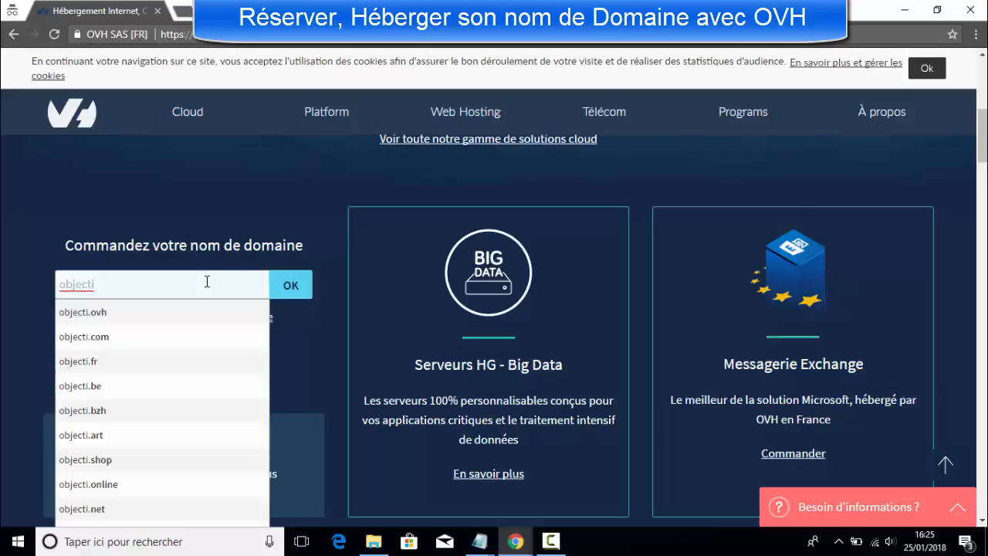
type("ifbilionaire")
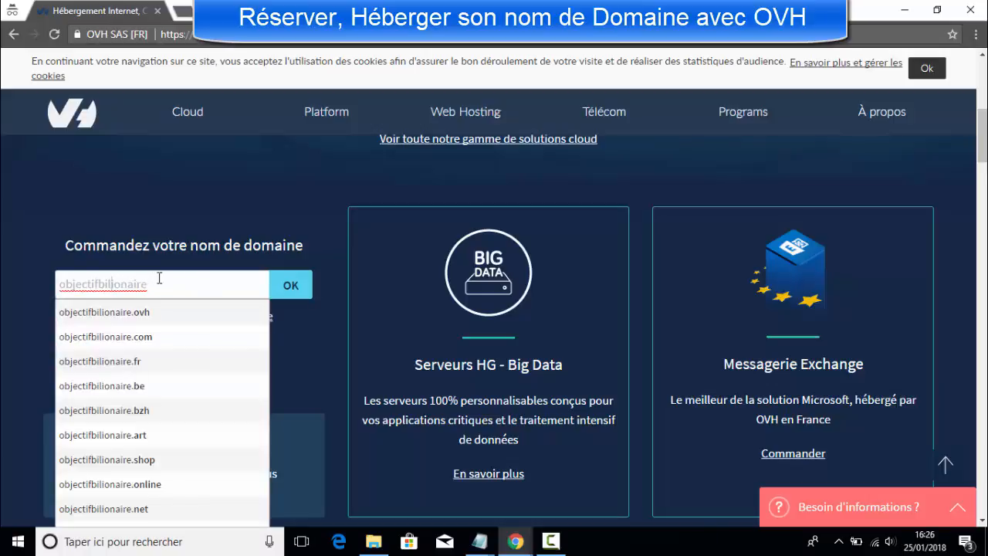
key("Left")
key("Left")
key("Left")
key("Left")
key("Left")
key("Left")
key("Left")
type("l")
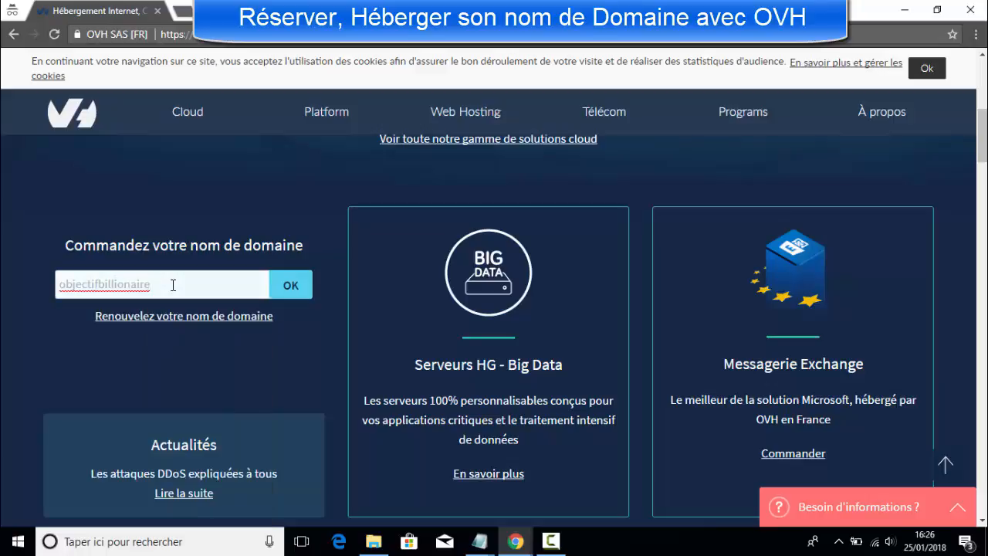
left_click(173, 285)
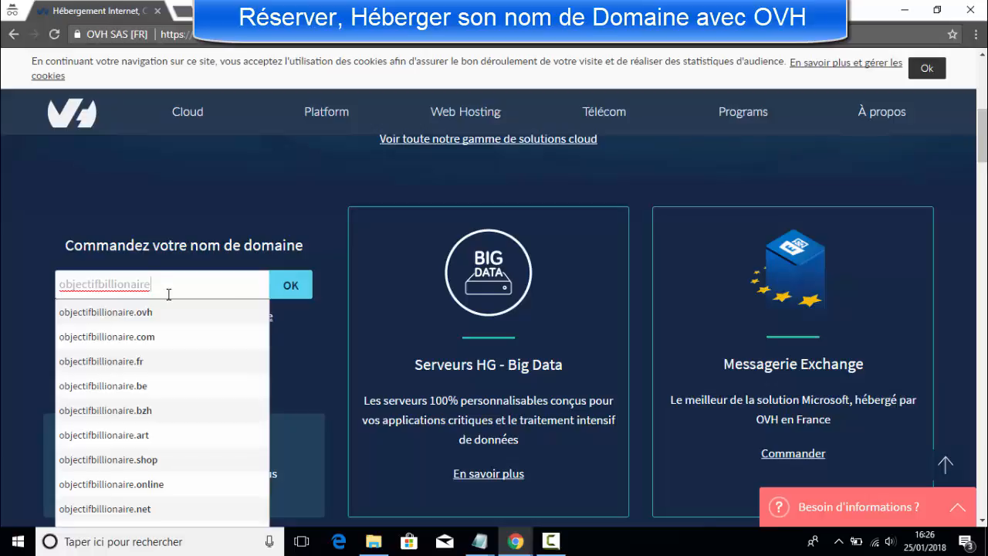
left_click(133, 362)
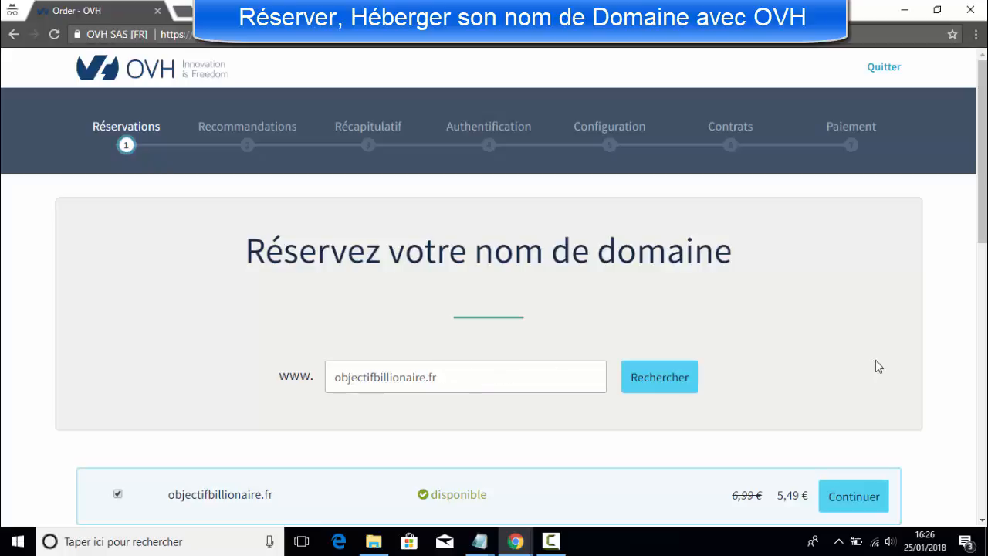
scroll(985, 219, "down", 2)
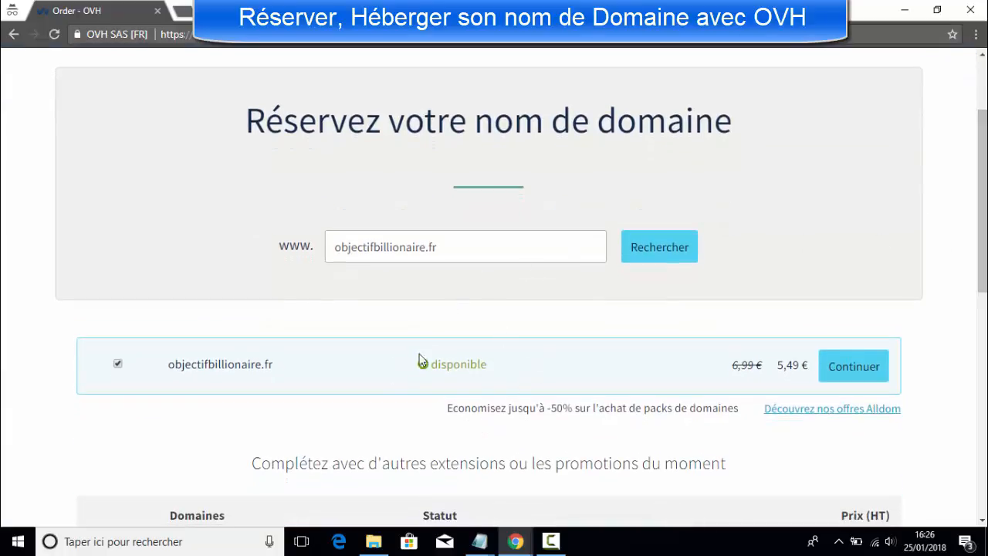
left_click(853, 378)
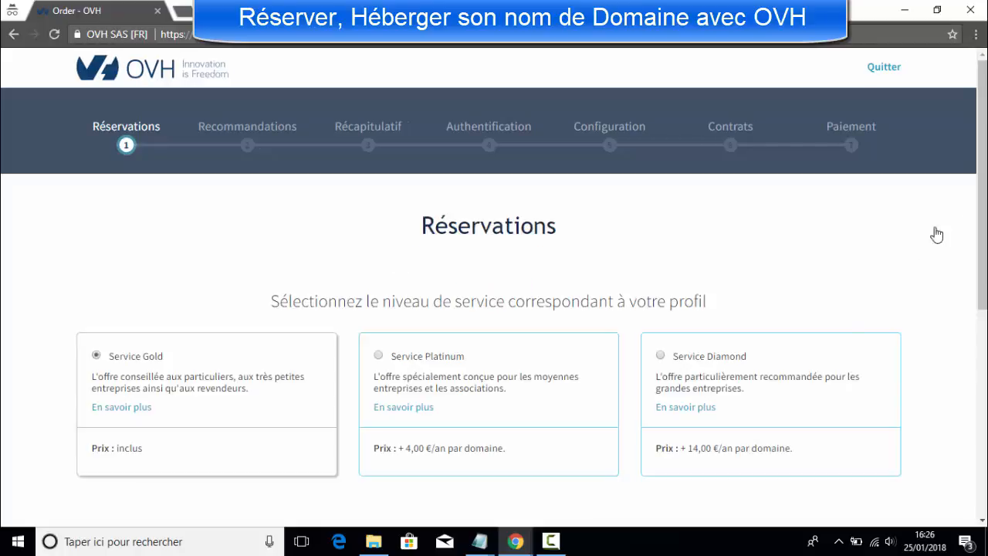
Add the DNS Anycast and Service DNSSEC options to the reservation with Service Gold kept, and continue to the recommendations.
scroll(983, 218, "down", 2)
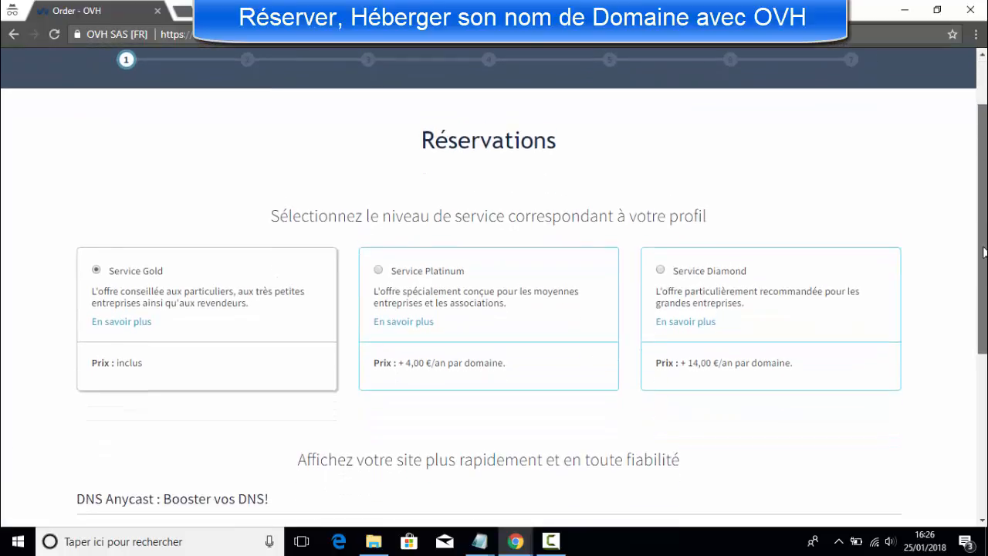
scroll(983, 282, "down", 1)
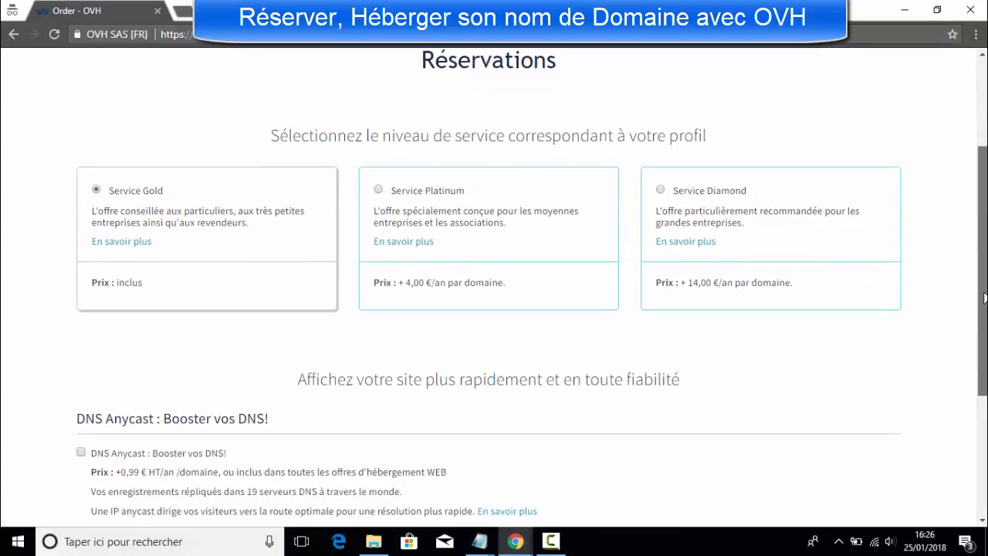
scroll(983, 283, "down", 1)
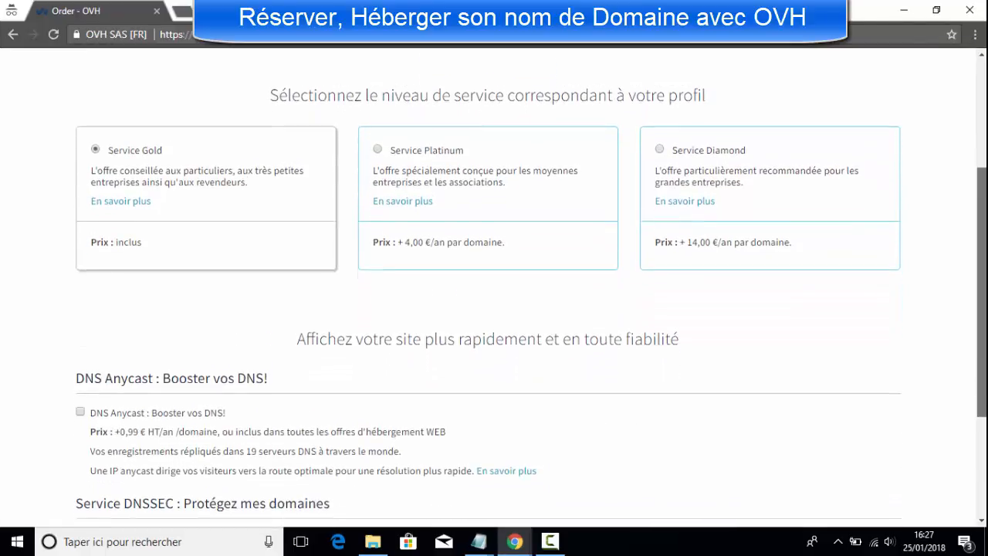
scroll(723, 459, "down", 2)
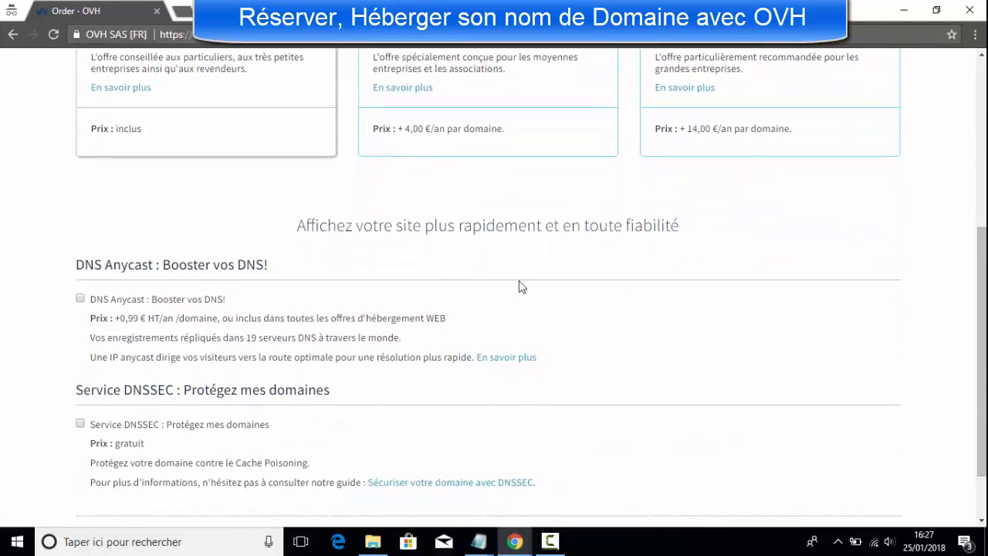
left_click(80, 300)
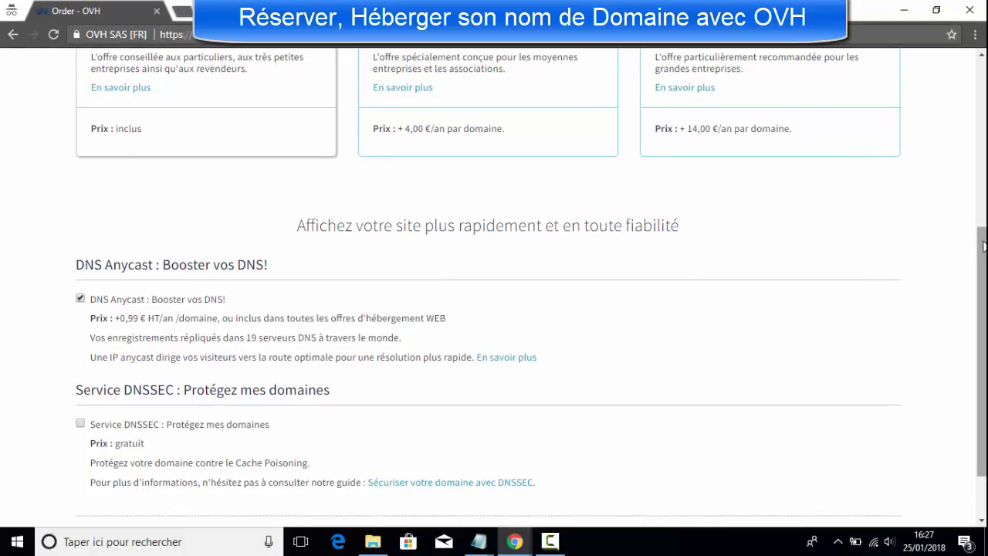
left_click_drag(984, 245, 984, 312)
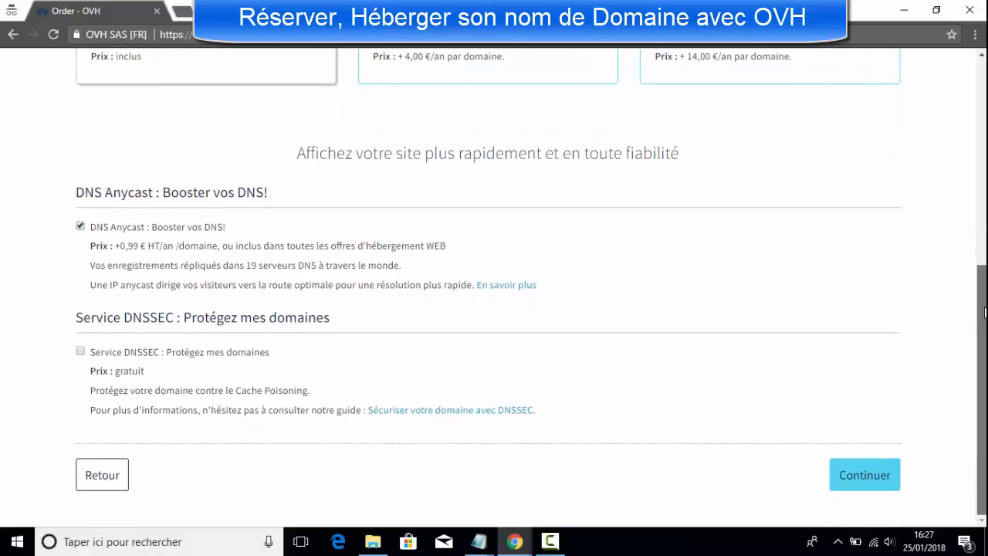
left_click(80, 352)
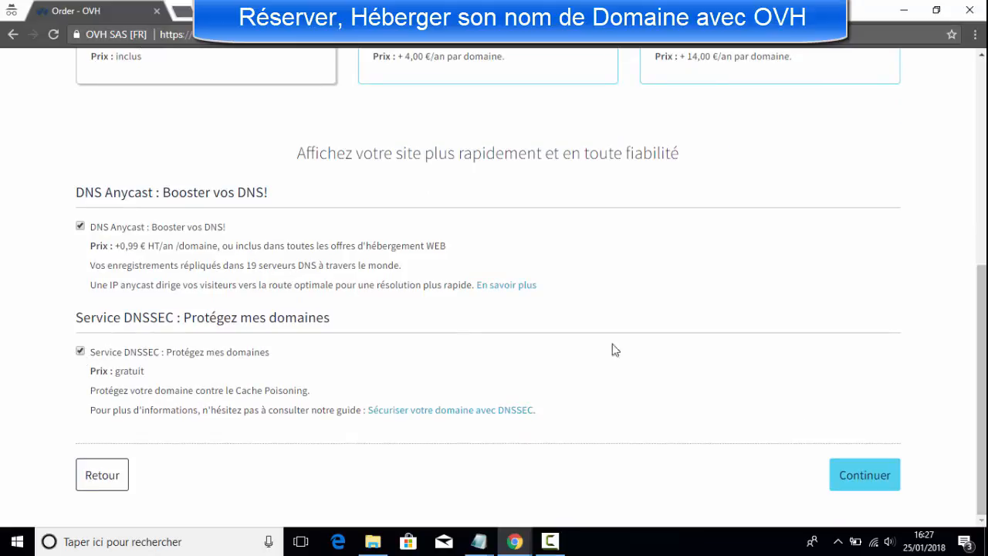
left_click(865, 474)
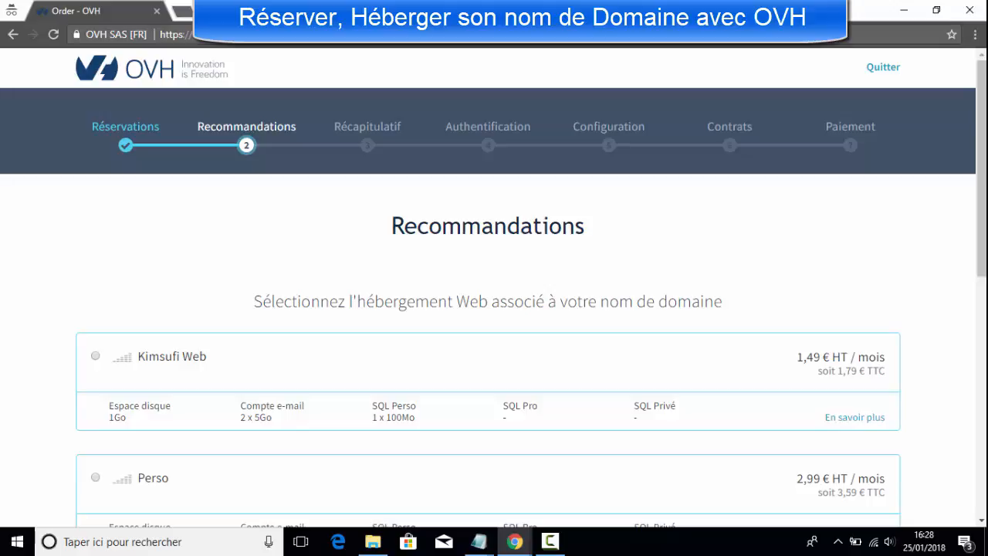
Select the Perso web hosting plan for the domain.
left_click(981, 521)
left_click(981, 524)
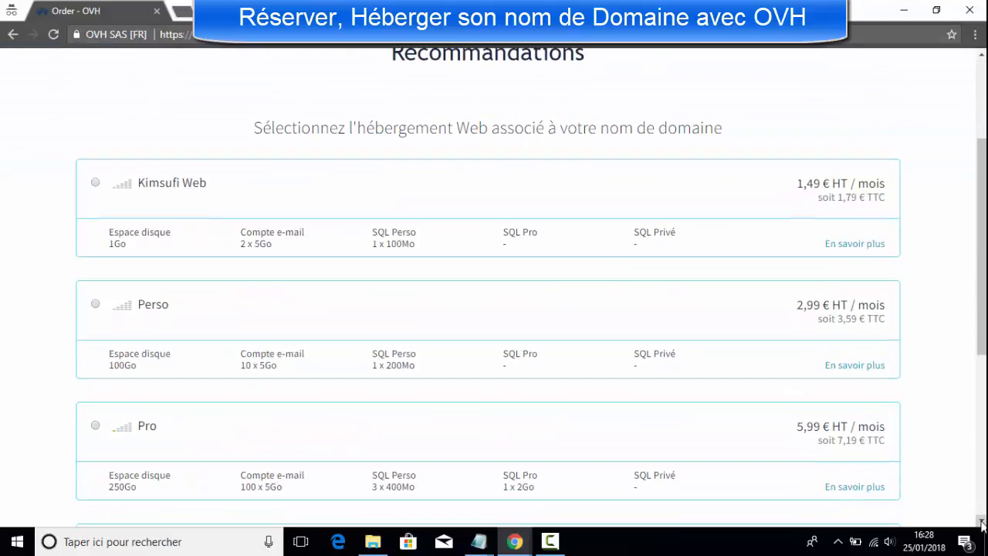
left_click(981, 523)
left_click(981, 523)
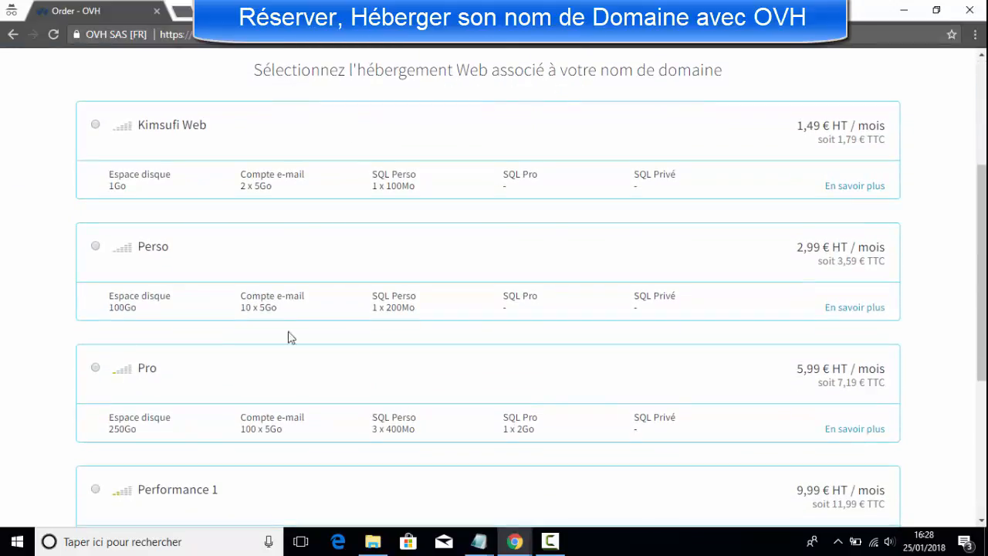
left_click(96, 247)
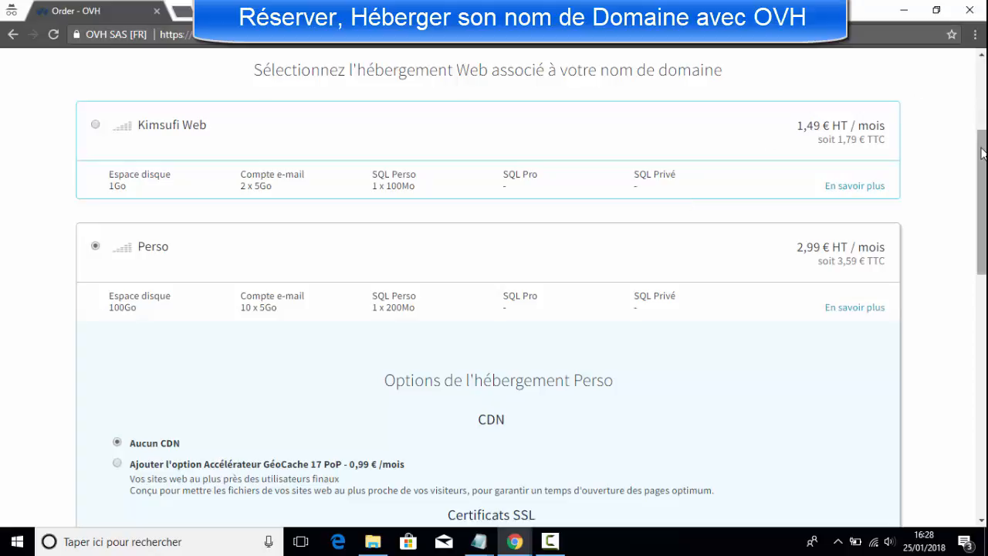
Choose Wordpress as the pre-installed module for the Perso hosting, keeping the default CDN and SSL options, and continue.
left_click_drag(982, 152, 984, 242)
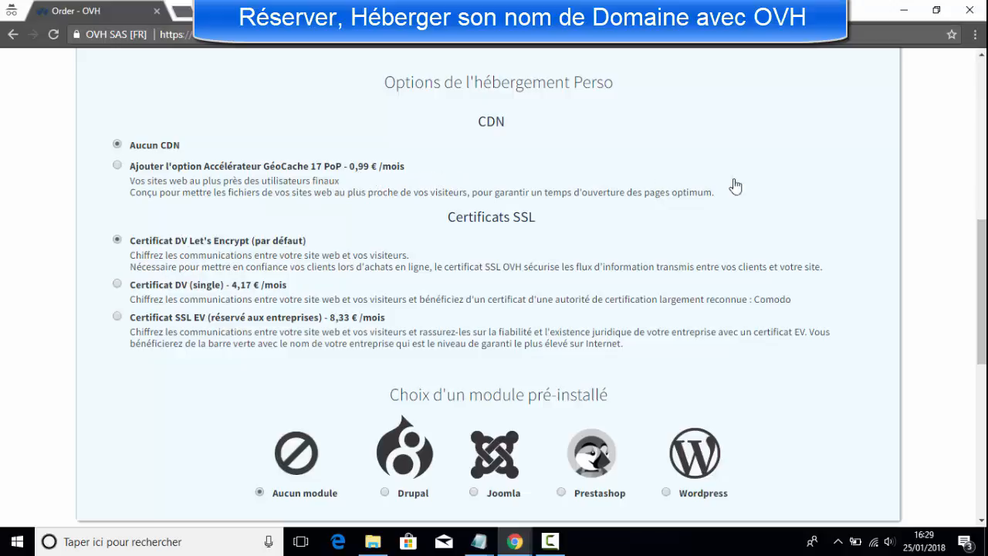
left_click_drag(981, 244, 982, 298)
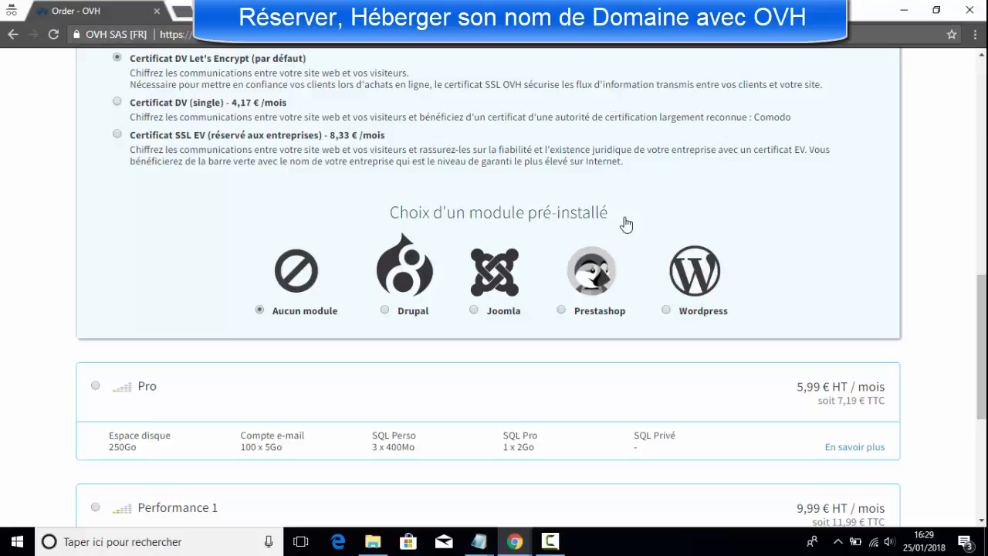
left_click(667, 311)
left_click_drag(984, 293, 946, 437)
left_click(984, 349)
left_click_drag(674, 414, 652, 412)
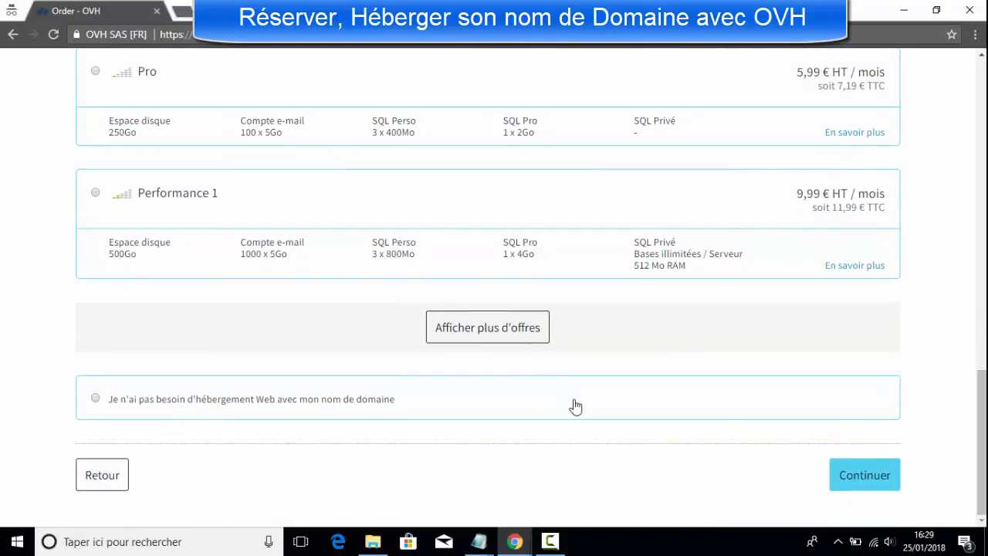
left_click(875, 482)
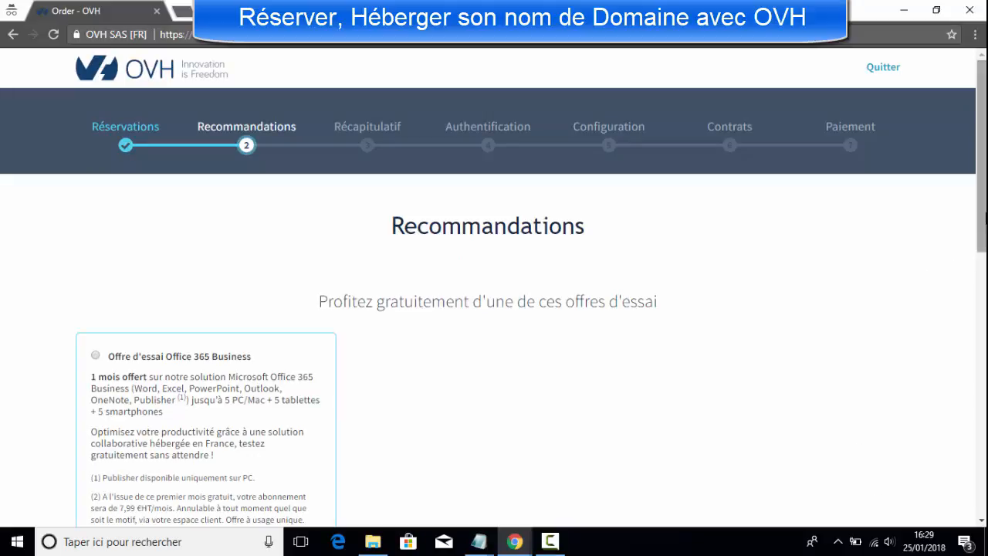
Decline all trial offers, add none of the suggested solutions, and continue to the order summary.
left_click_drag(982, 224, 983, 361)
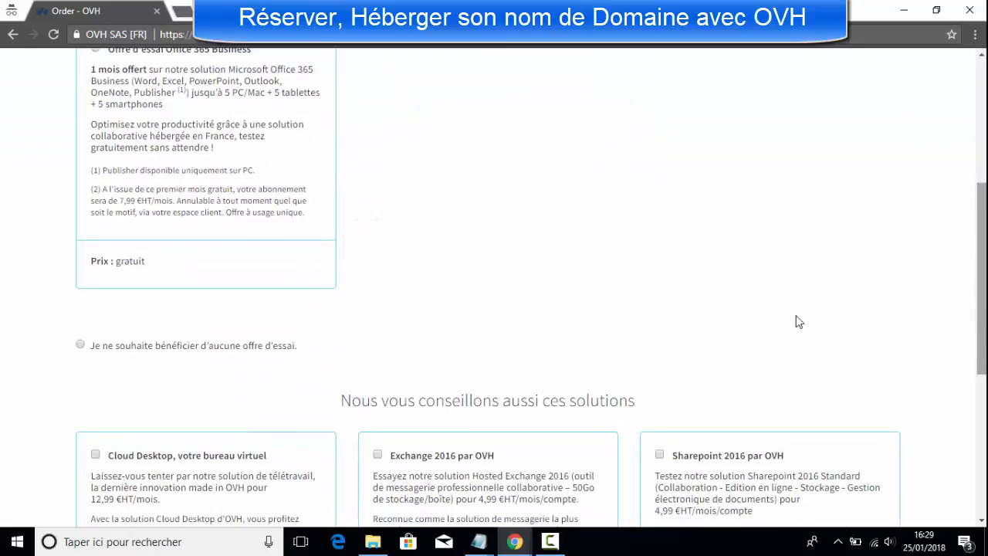
left_click(81, 345)
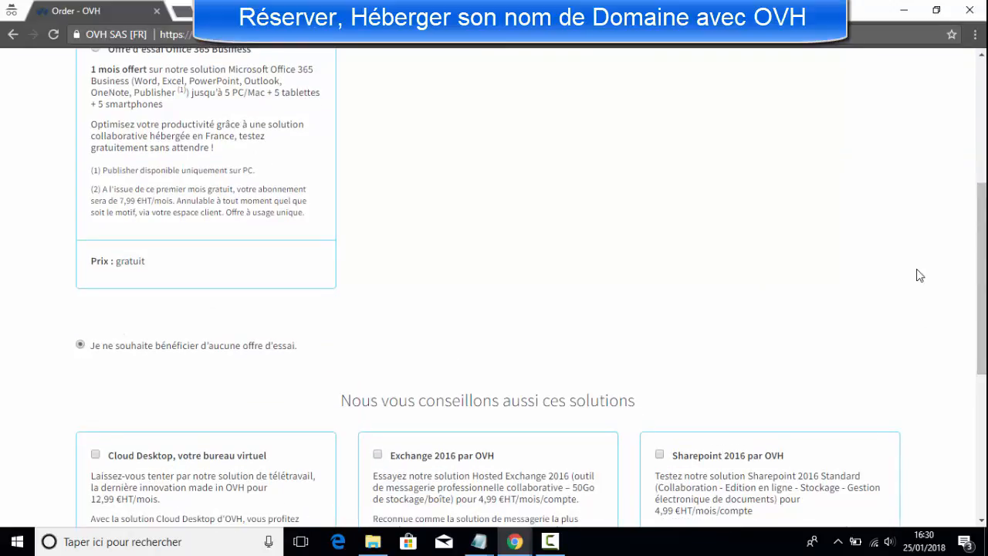
left_click_drag(985, 286, 982, 448)
left_click(864, 475)
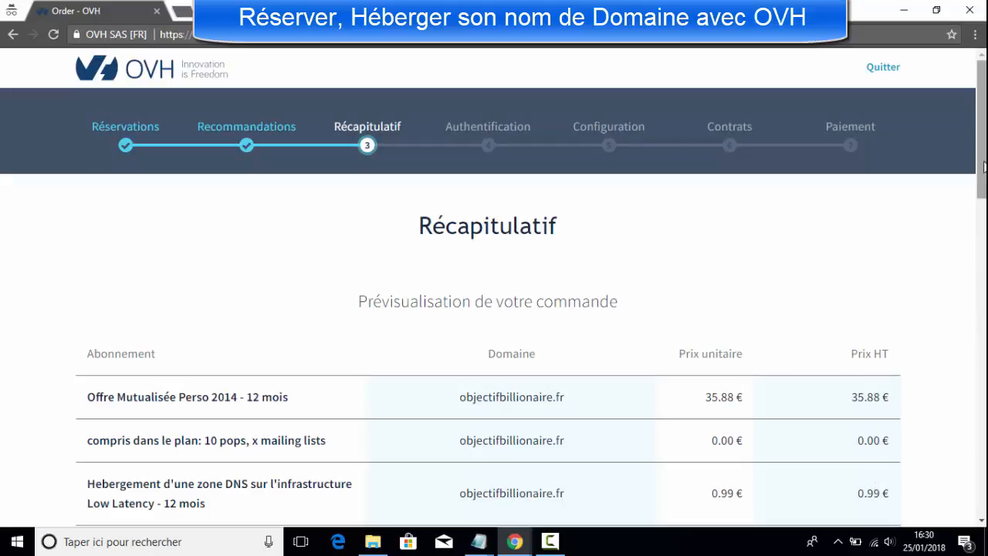
Review the order summary for objectifbillionaire.fr through to the totals and continue to authentication.
left_click_drag(984, 166, 984, 234)
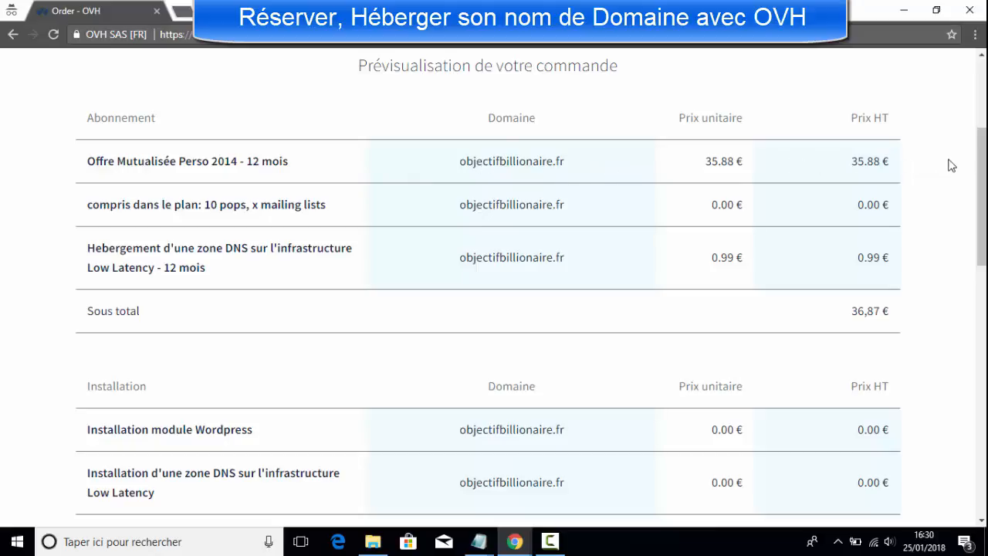
left_click_drag(981, 171, 981, 196)
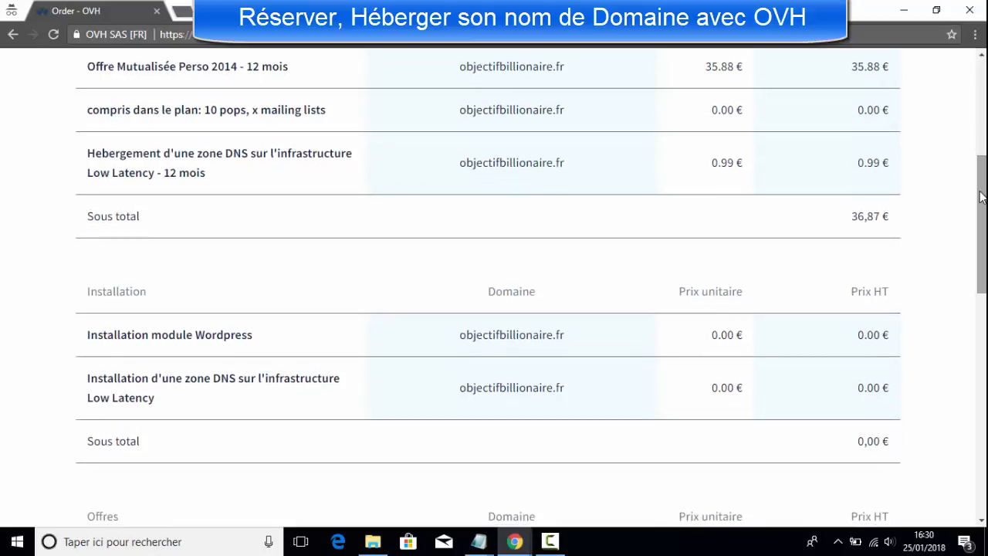
left_click_drag(981, 196, 950, 177)
left_click_drag(983, 187, 984, 303)
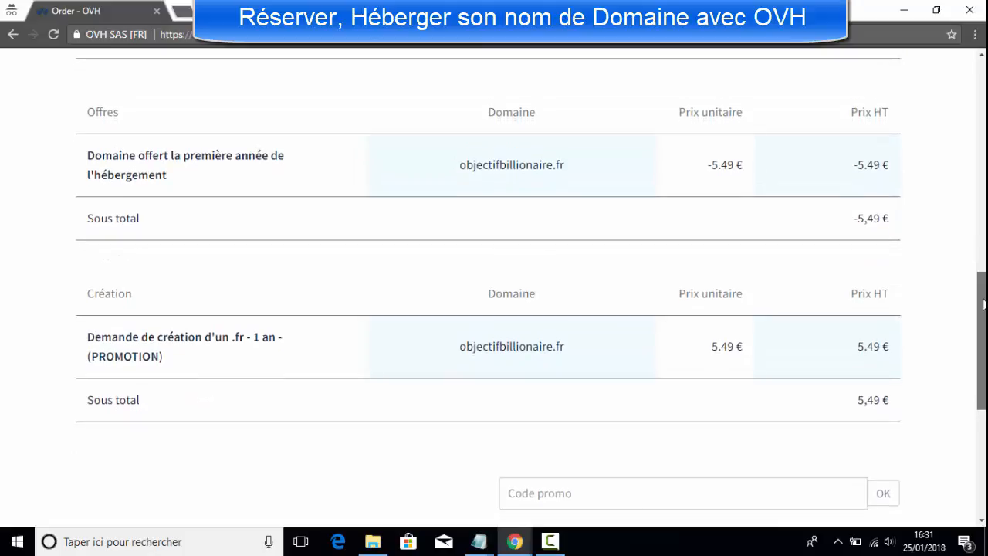
left_click_drag(984, 304, 984, 315)
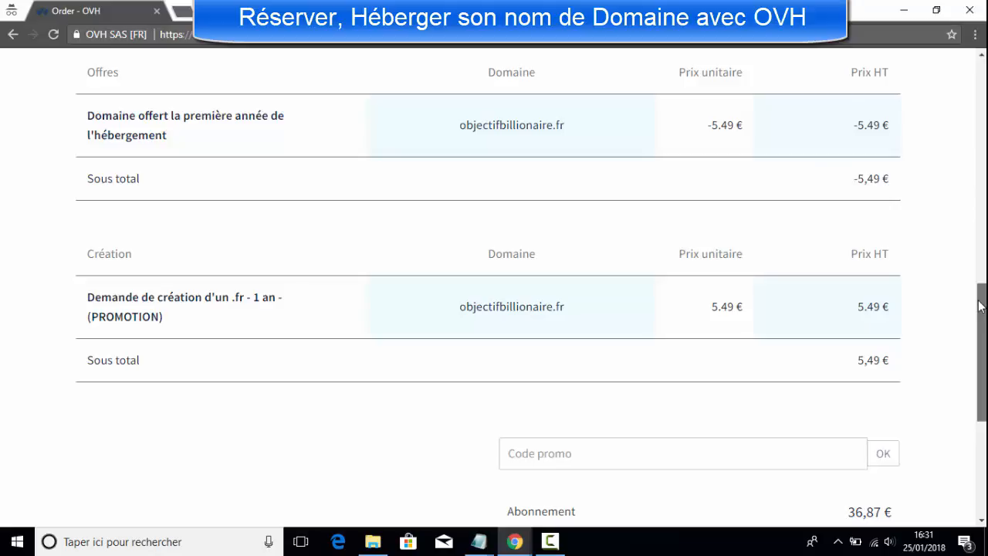
left_click_drag(980, 307, 985, 421)
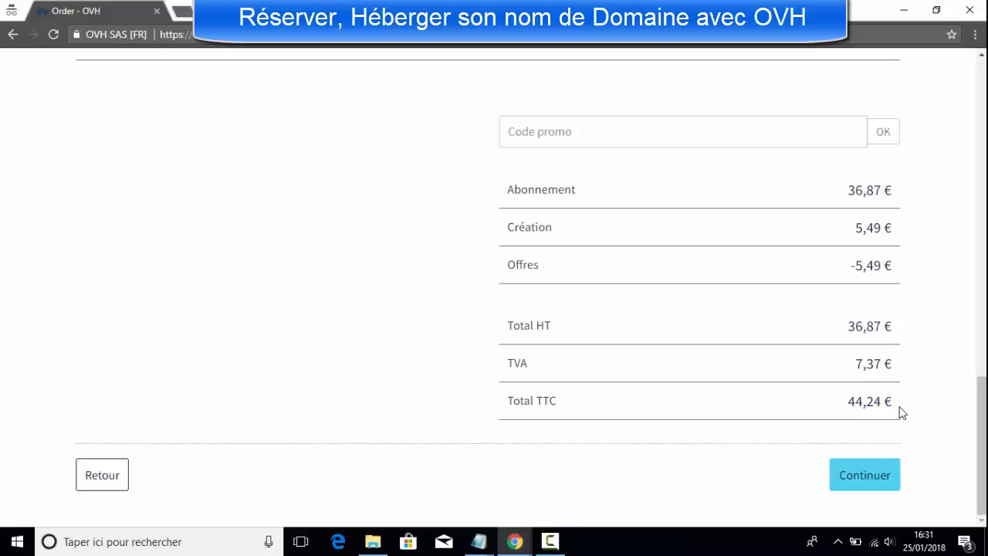
left_click(878, 479)
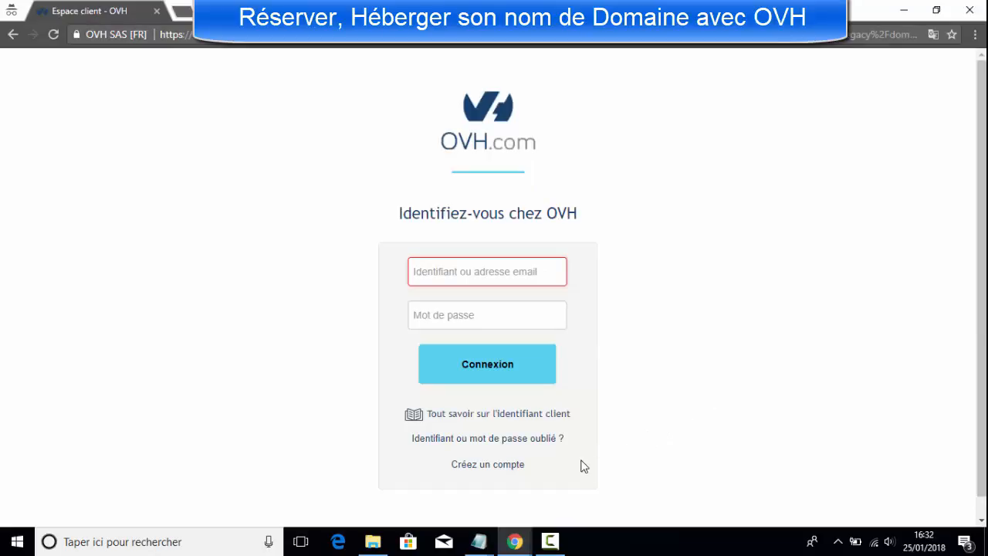
Examine the required fields of the new customer account form and return to the login page.
left_click(493, 466)
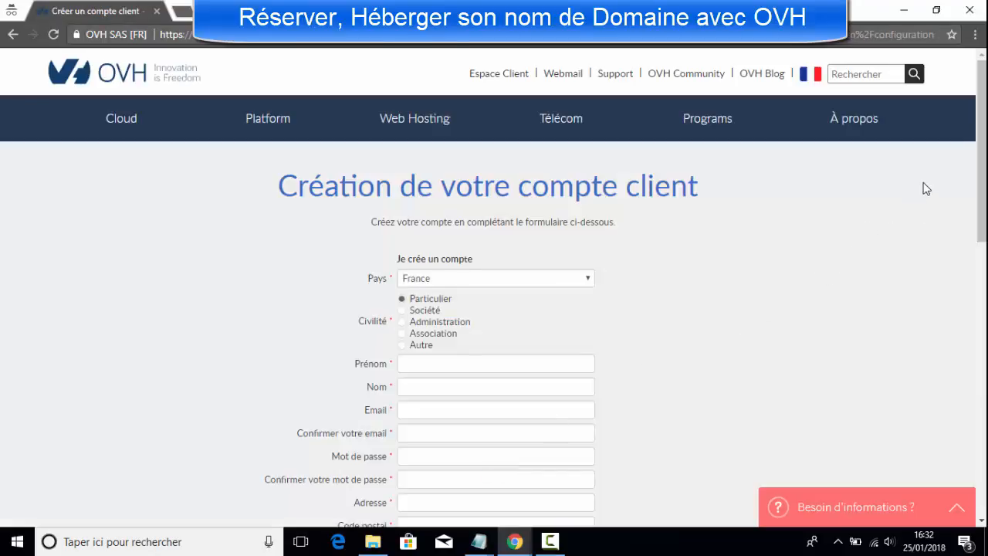
left_click_drag(983, 139, 983, 259)
scroll(983, 245, "up", 1)
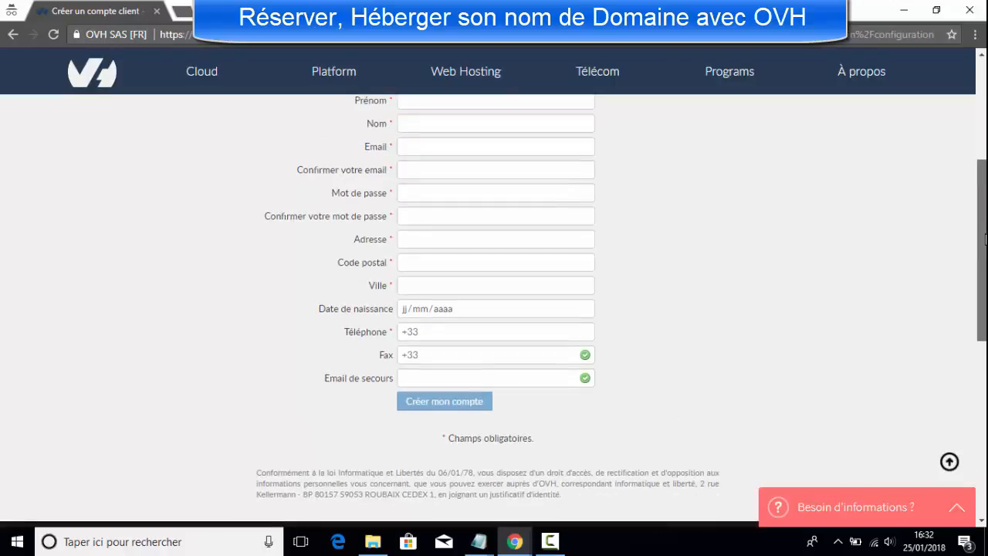
left_click_drag(983, 239, 985, 207)
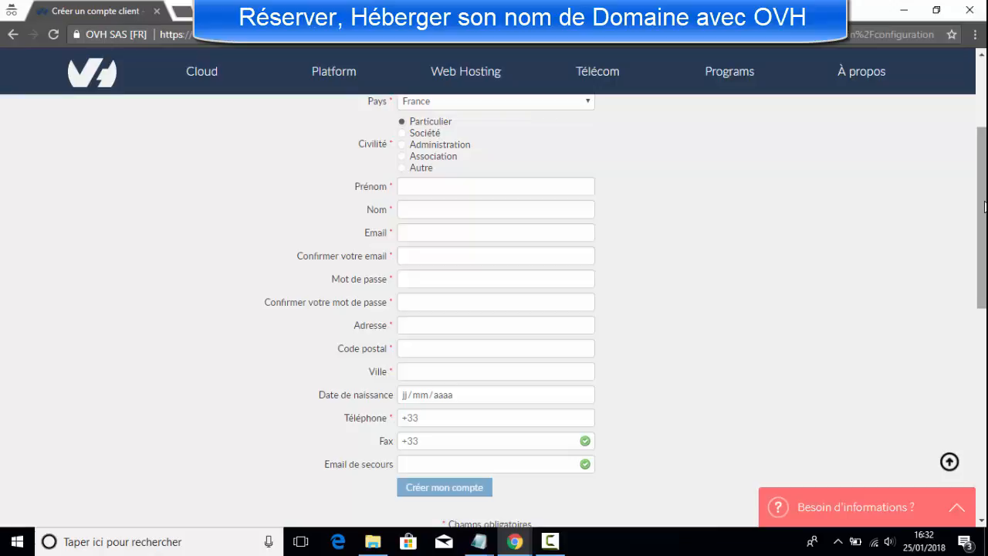
scroll(984, 210, "down", 2)
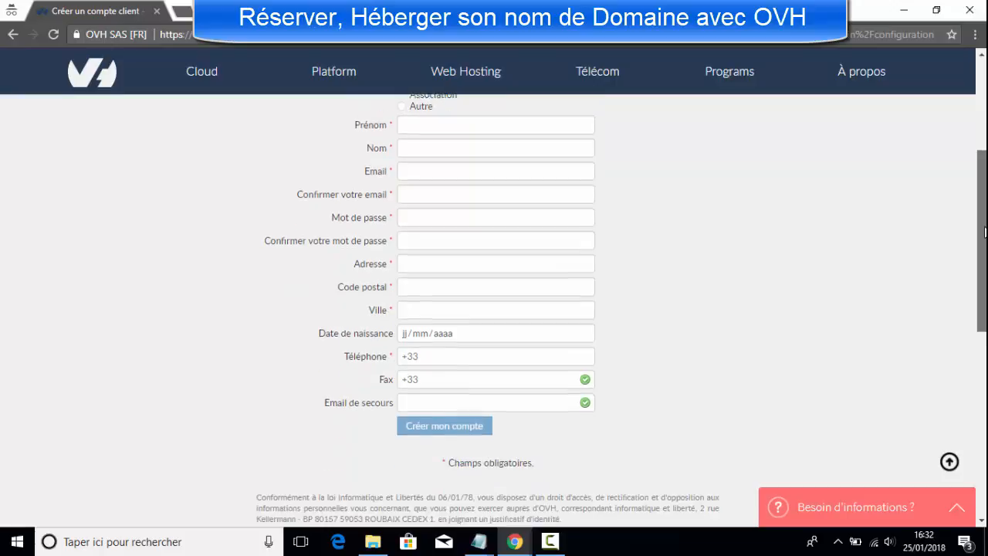
scroll(983, 162, "up", 3)
scroll(983, 162, "up", 2)
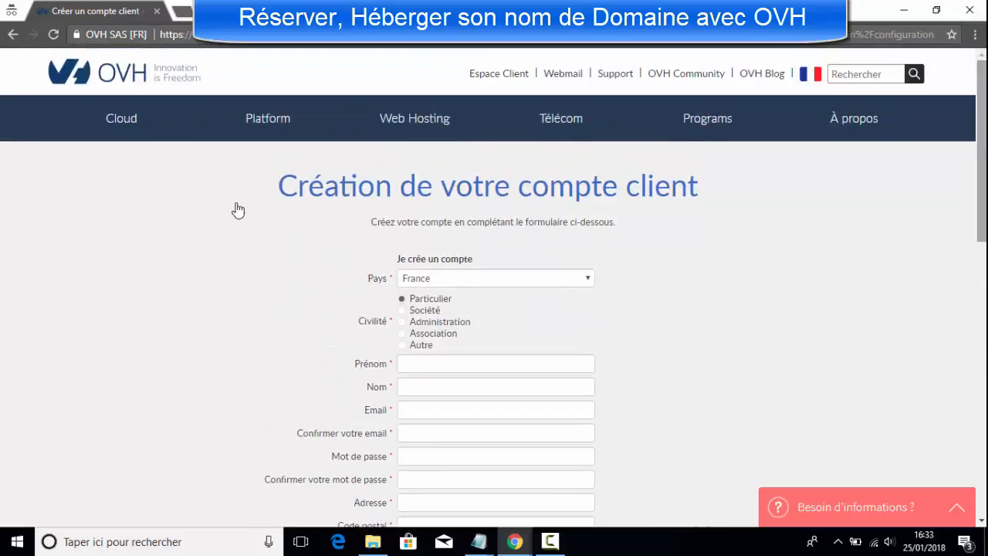
left_click(15, 34)
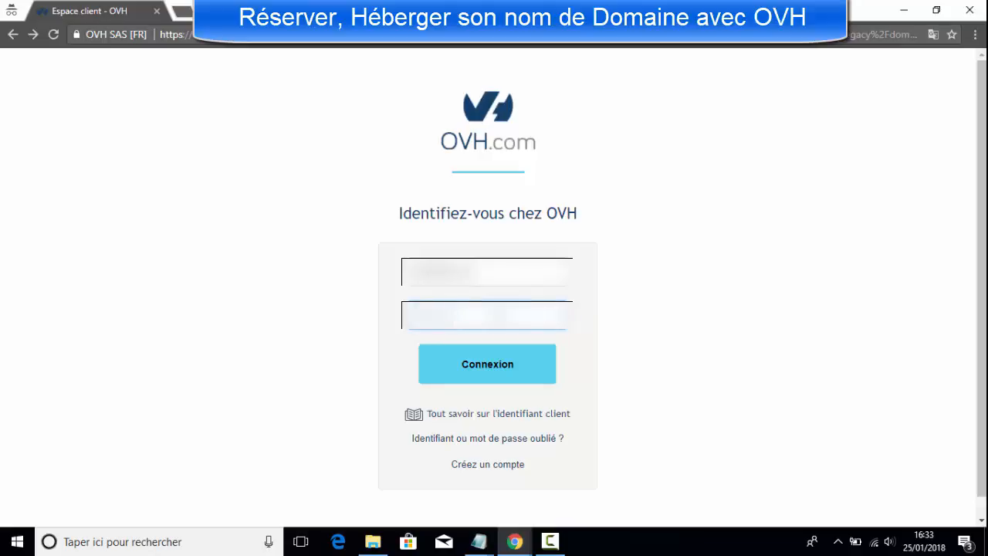
Sign in with the customer identifier and account password, keep the preset contacts, and continue to the contracts.
key("Return")
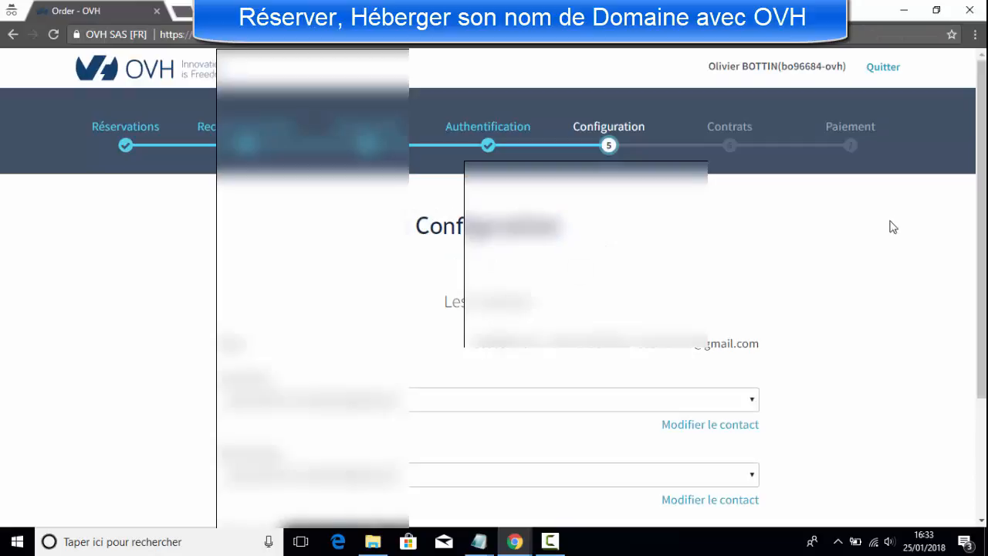
left_click_drag(981, 156, 984, 279)
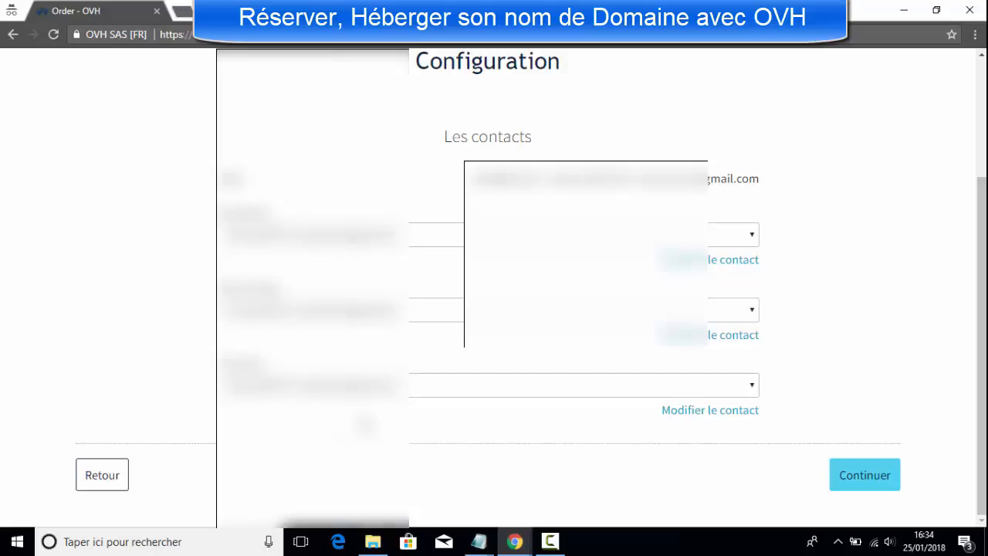
left_click(862, 482)
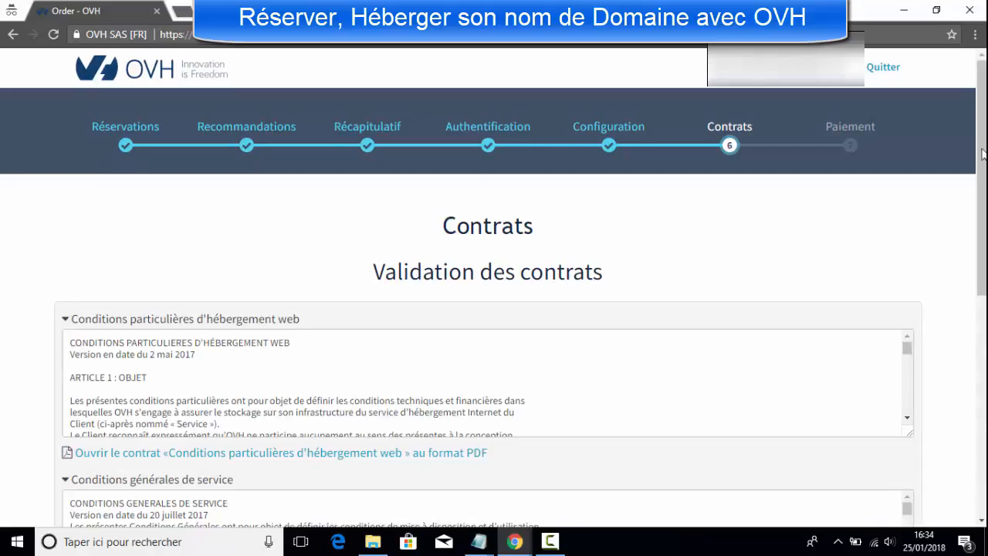
Go through the three contracts to their ends, accept the service conditions and the withdrawal-right waiver, and continue to payment.
left_click_drag(981, 156, 982, 242)
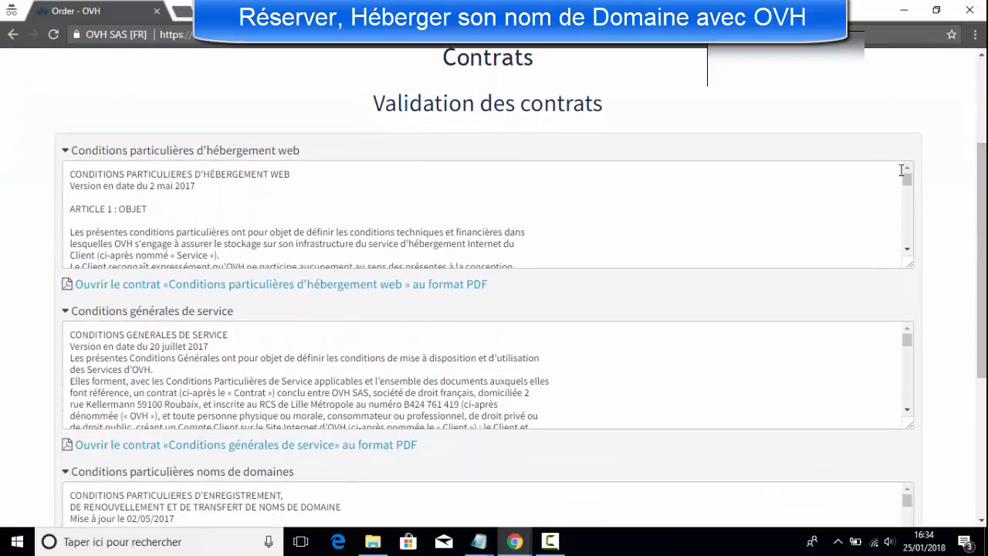
left_click_drag(908, 178, 908, 245)
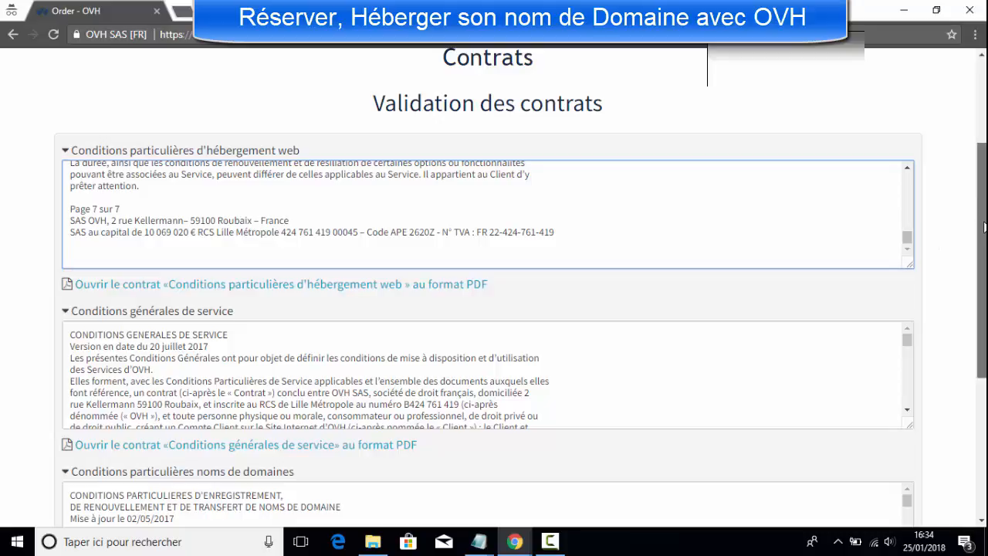
left_click_drag(984, 226, 925, 272)
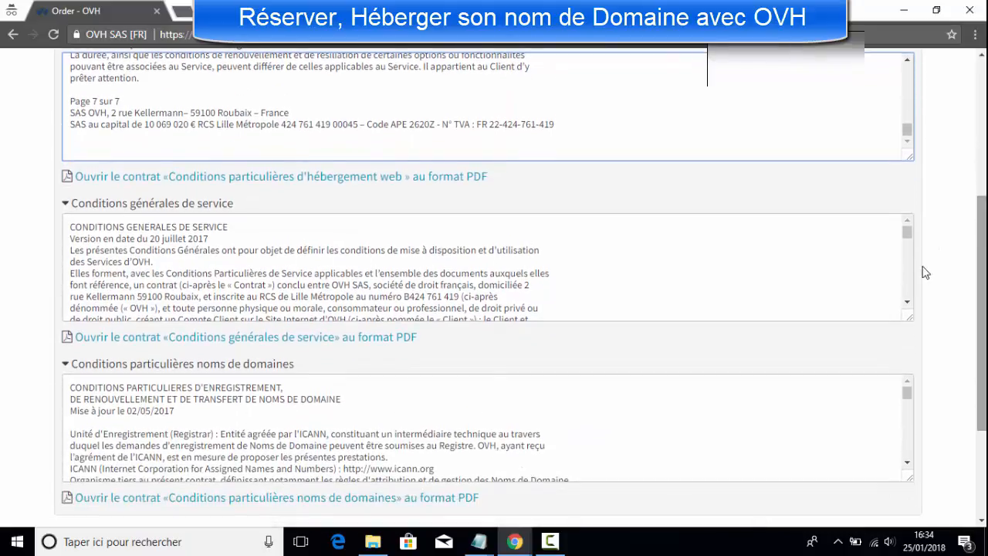
left_click_drag(909, 238, 909, 297)
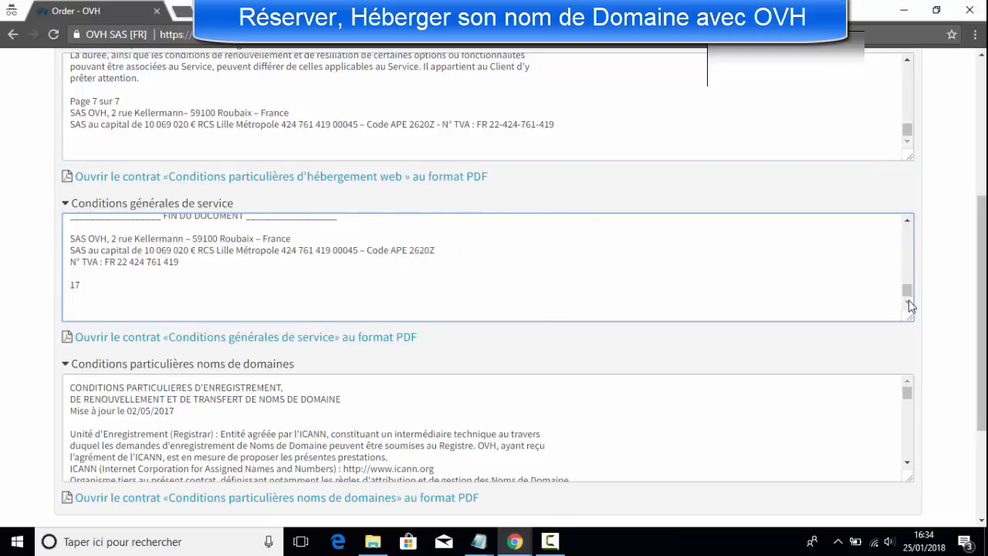
left_click_drag(985, 247, 986, 328)
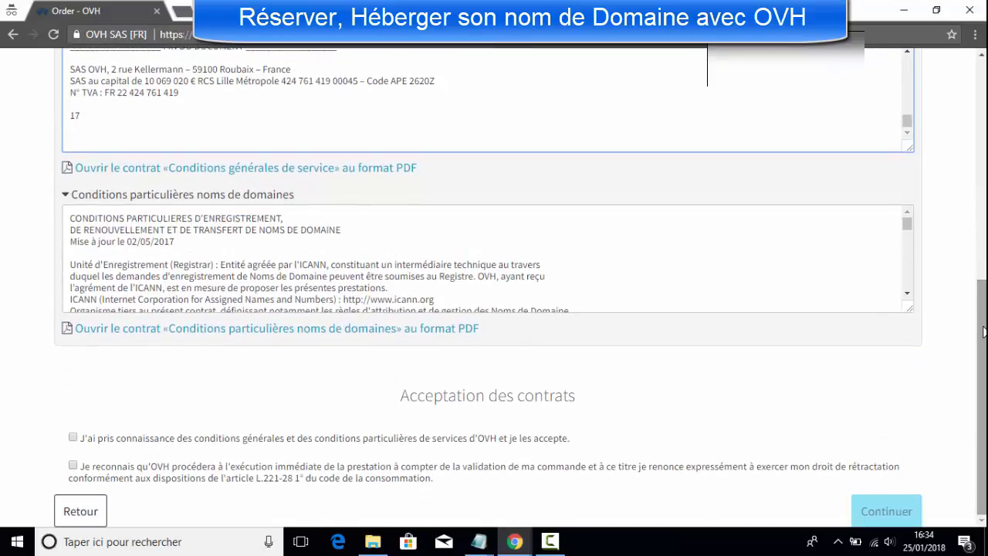
left_click(907, 231)
left_click_drag(907, 235, 910, 294)
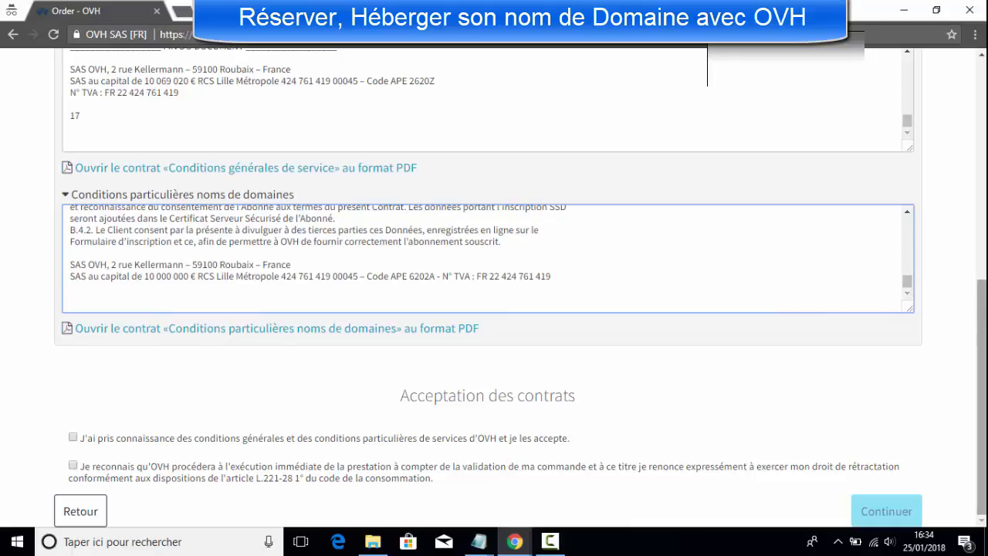
left_click_drag(981, 308, 982, 350)
left_click(72, 438)
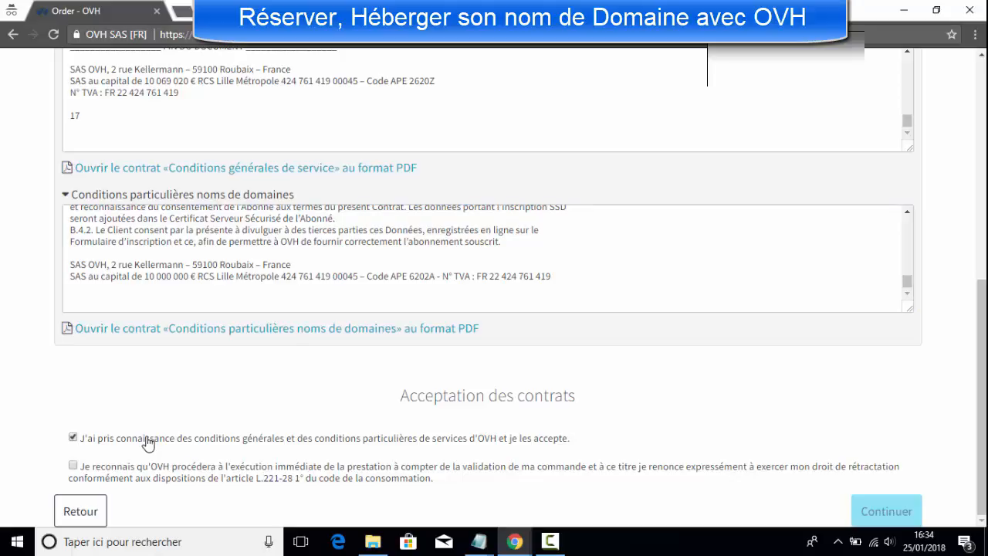
left_click(73, 466)
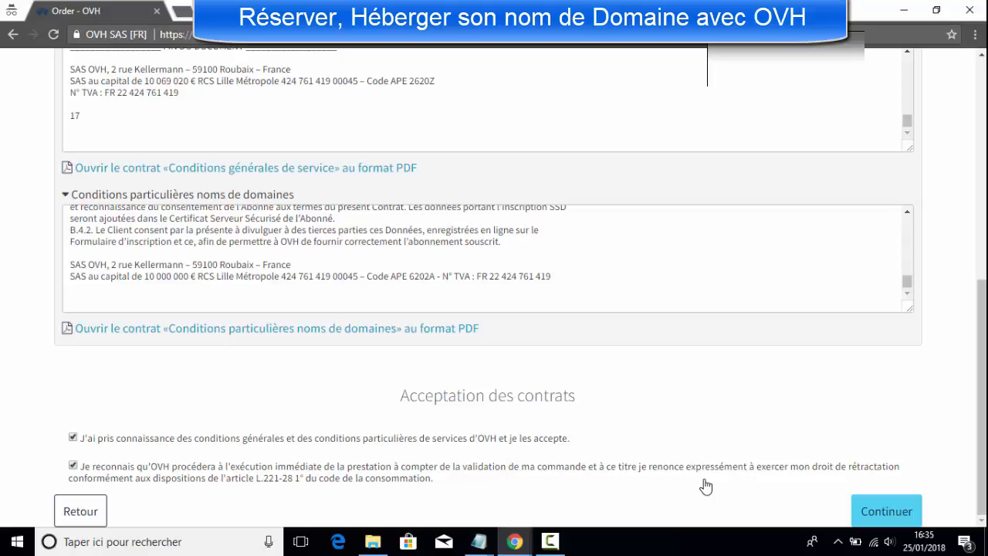
left_click(872, 513)
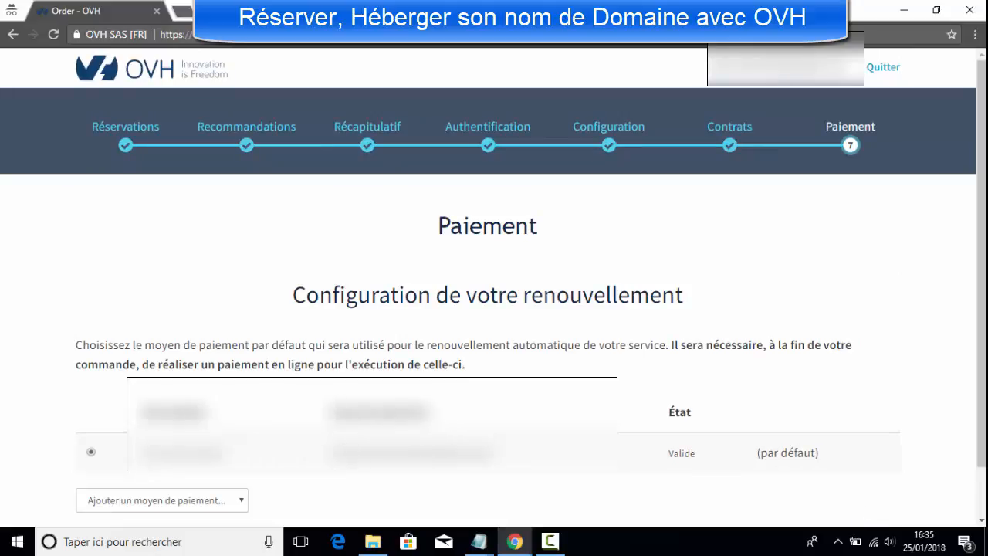
Keep the default payment method for automatic renewal and choose to pay the order with the active PayPal account.
left_click_drag(984, 199, 984, 255)
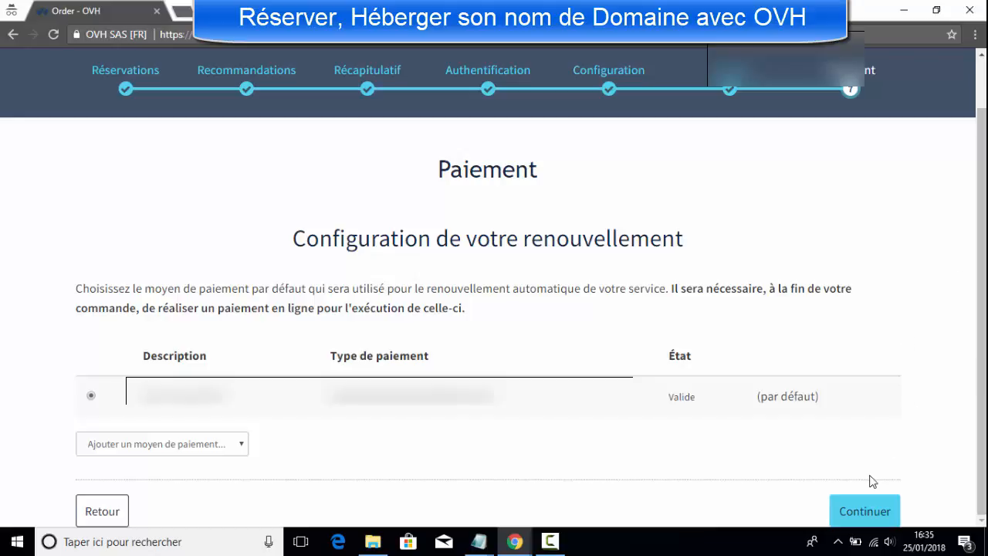
left_click(873, 513)
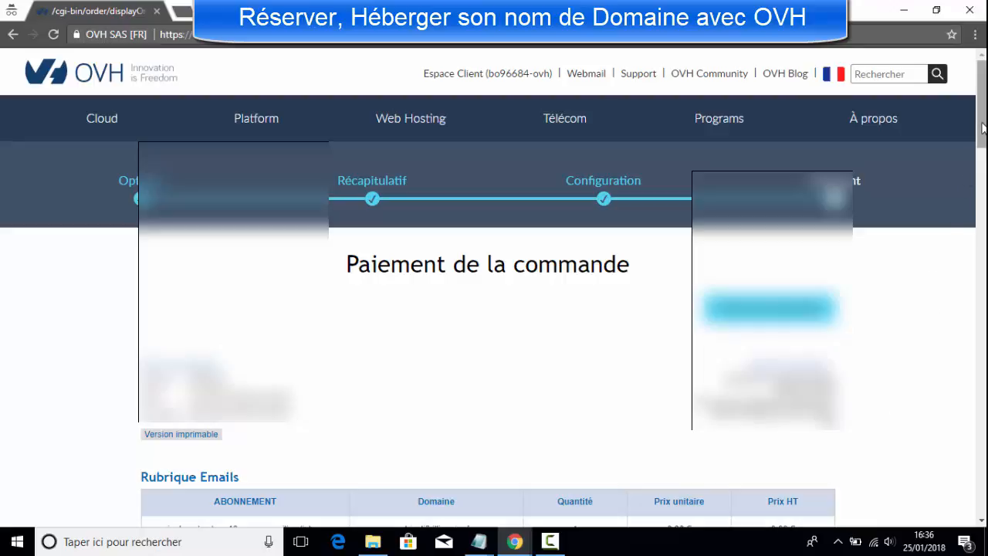
left_click_drag(981, 129, 982, 179)
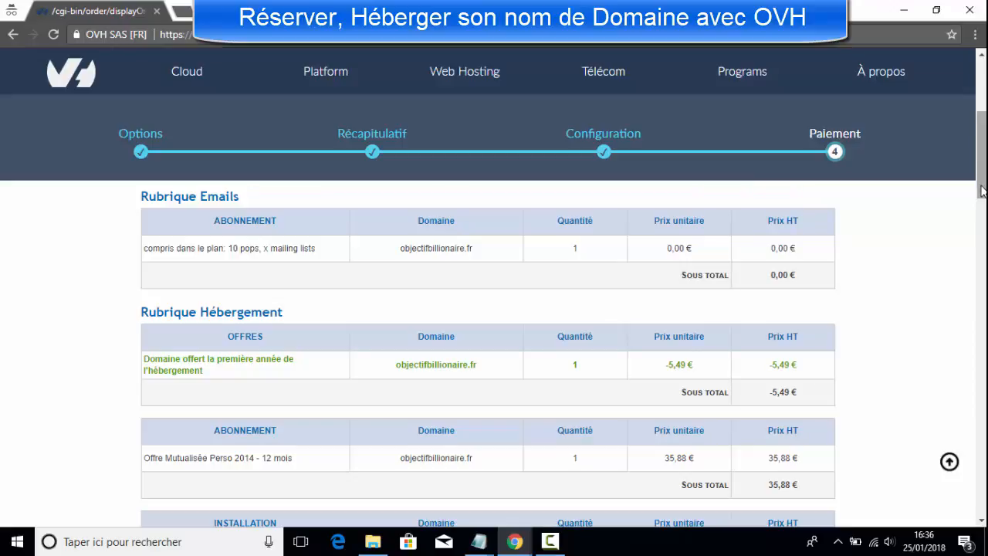
left_click_drag(983, 157, 982, 357)
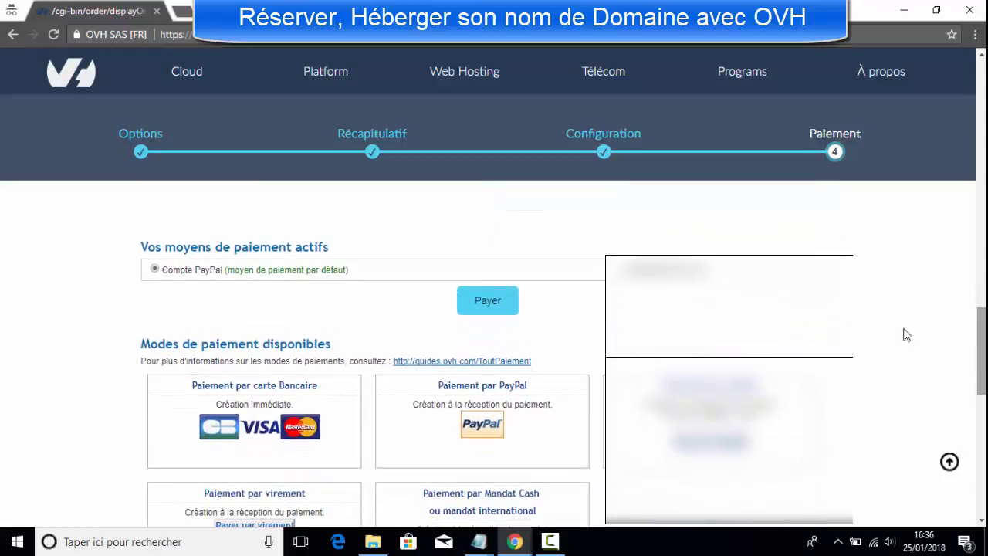
left_click(466, 311)
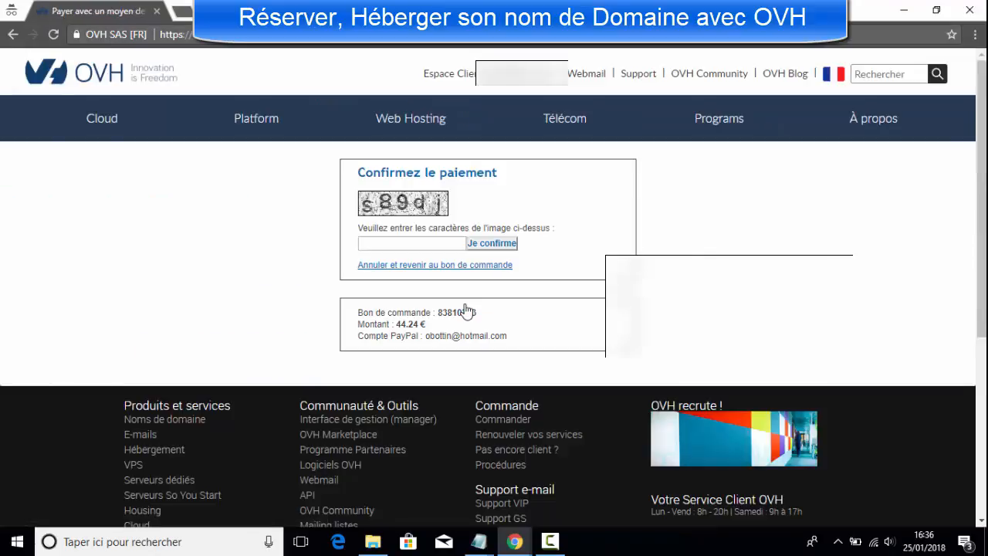
Enter the verification characters from the captcha image and confirm the payment.
left_click(427, 239)
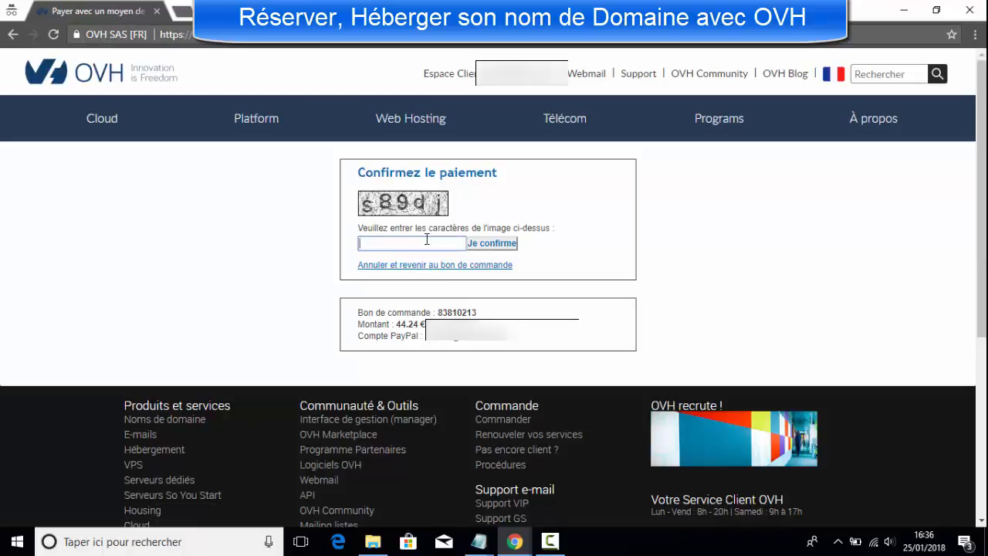
type("s89")
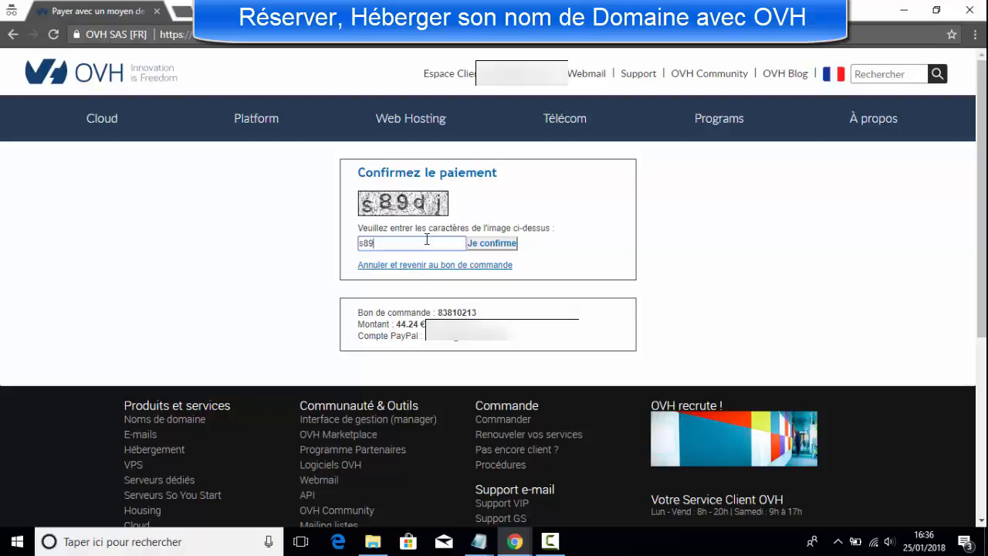
type("dj")
left_click(510, 245)
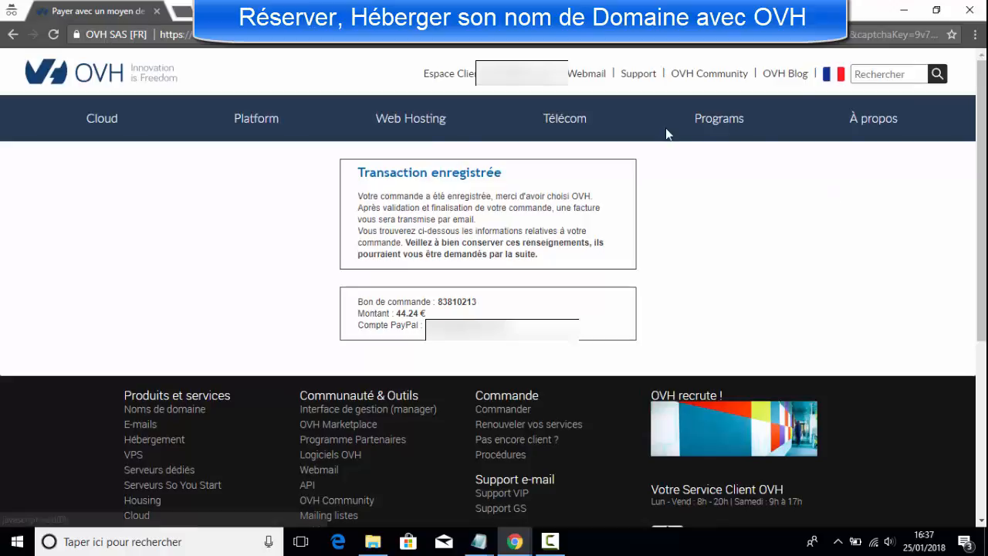
Open the customer area's list of domains and examine the general information and security settings of objectifbillionaire.fr.
left_click(518, 83)
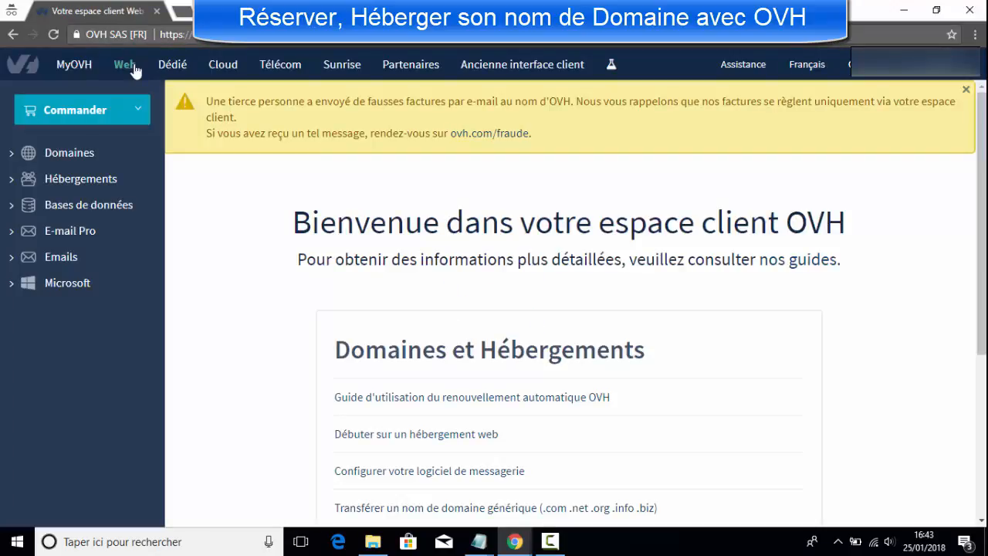
left_click(68, 157)
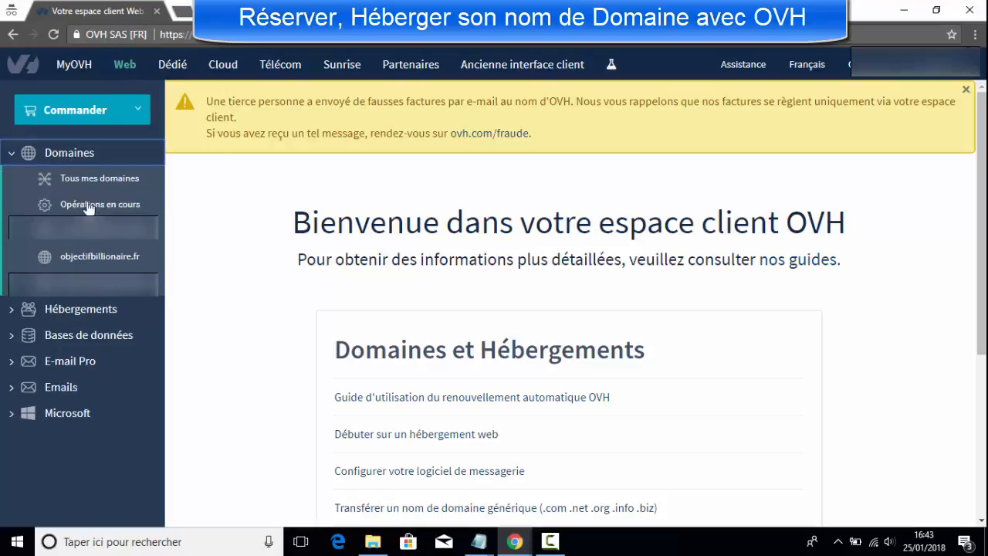
left_click(99, 261)
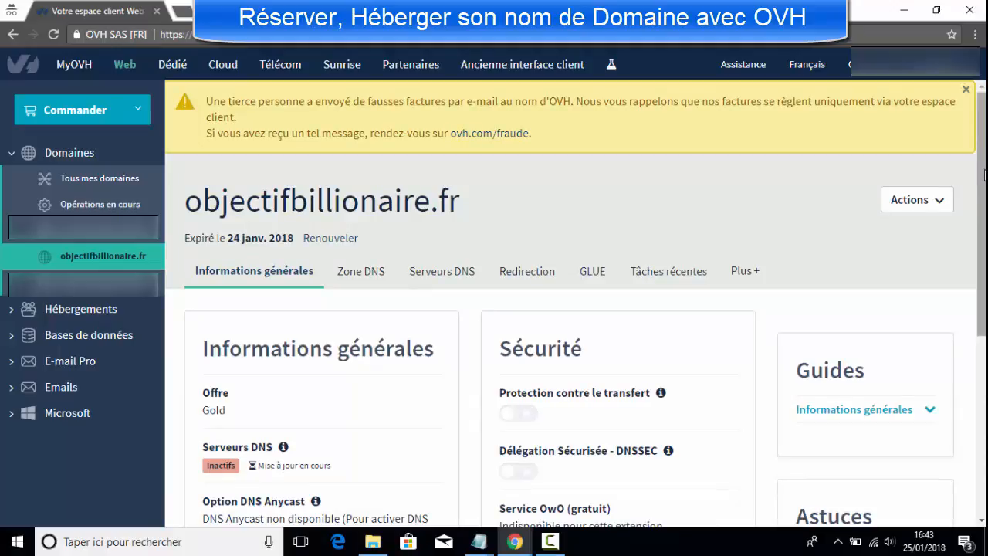
left_click_drag(984, 176, 983, 278)
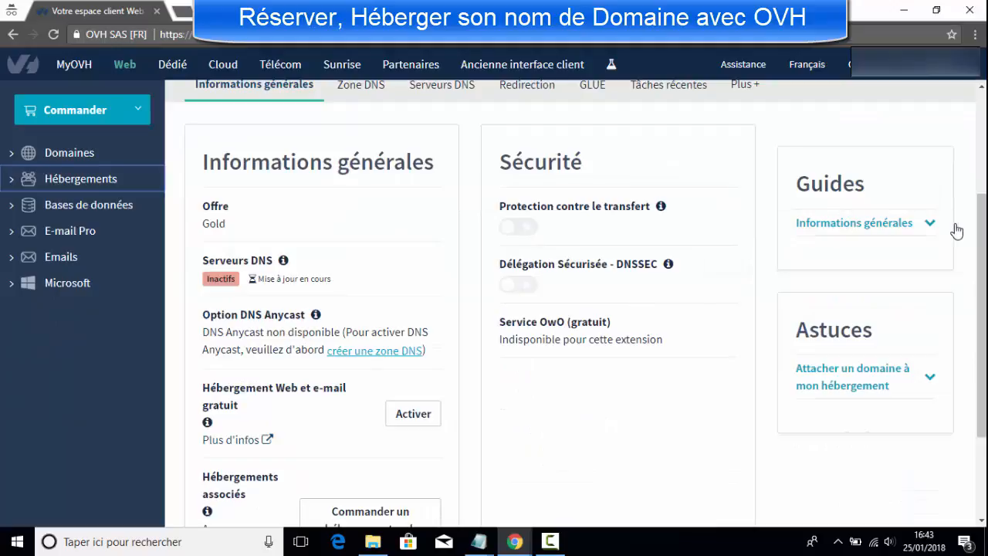
left_click_drag(984, 248, 982, 123)
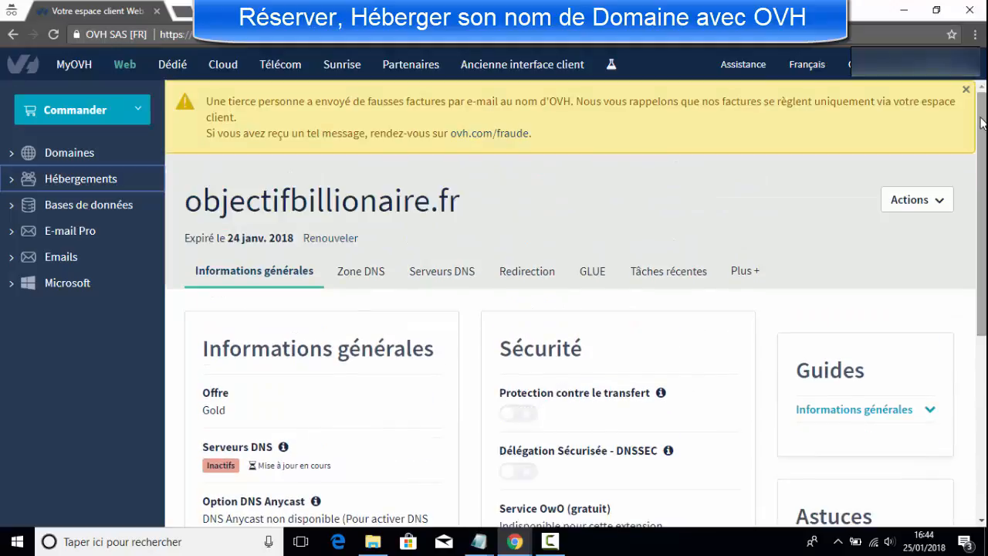